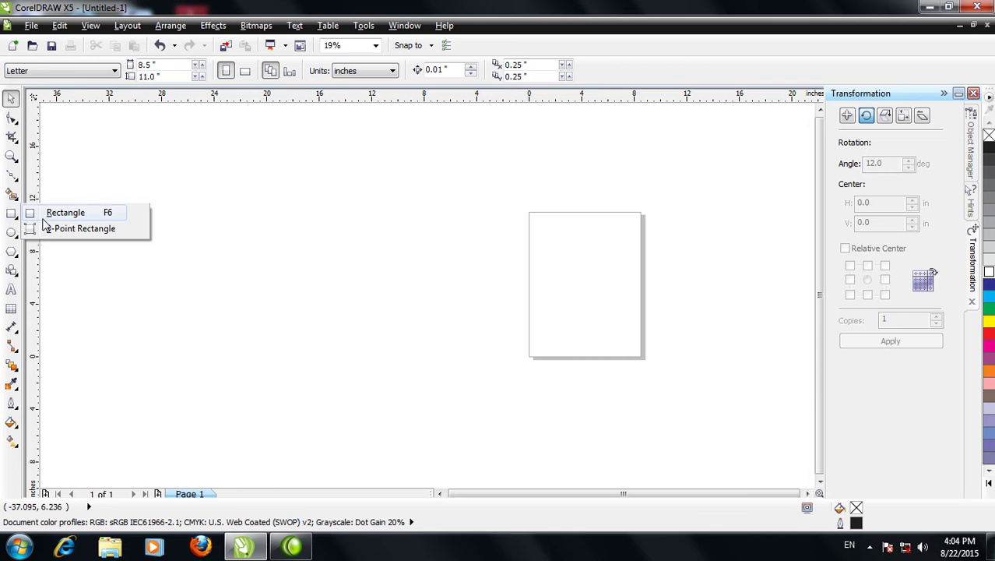
Step: Draw a rectangle about 8.7 by 6.7 inches left of the page and convert it to curves
left_click_drag(326, 184, 441, 271)
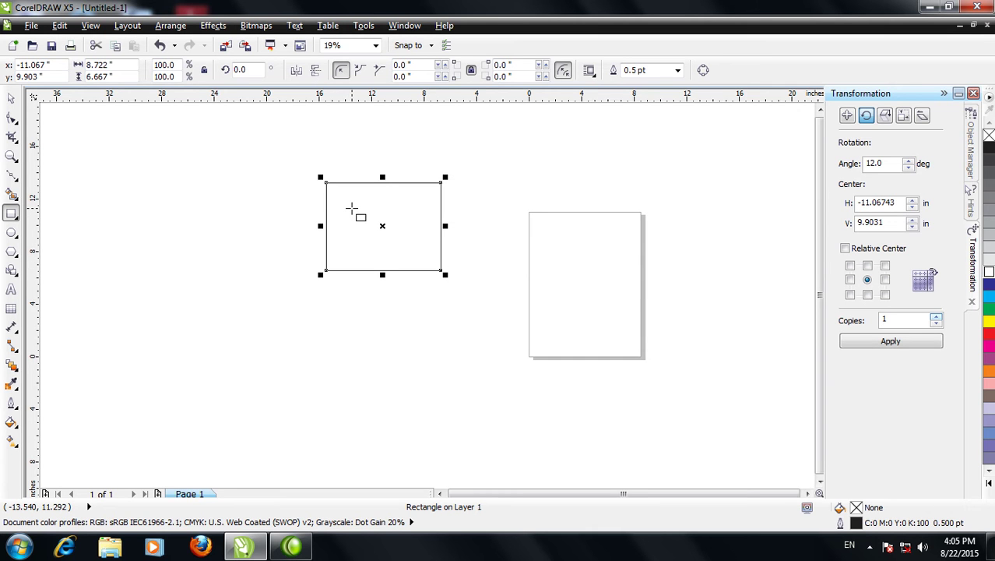
key("ctrl+q")
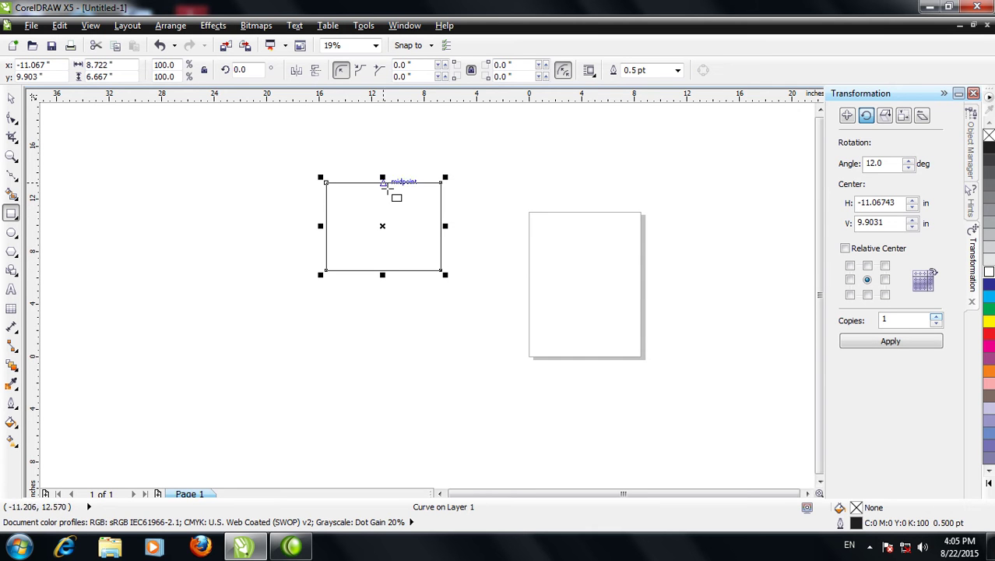
Step: Convert the rectangle's top edge to a curve and bend it into a shallow downward wave
left_click(13, 119)
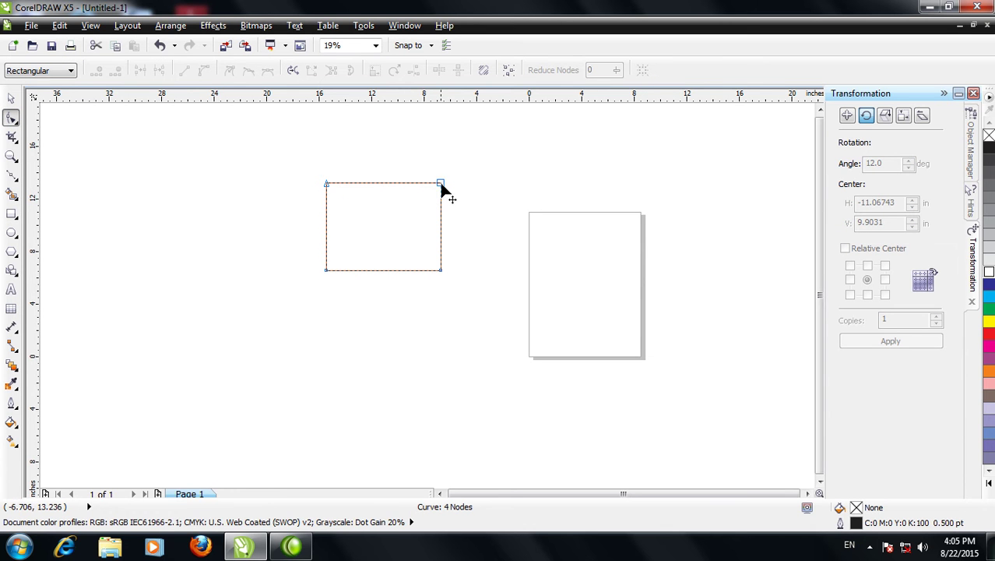
left_click(382, 184)
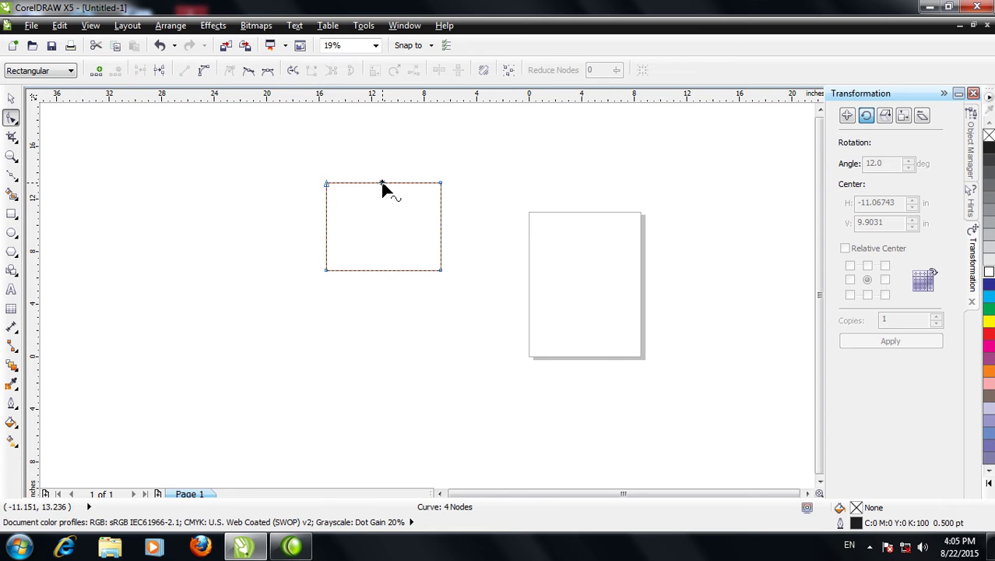
left_click(204, 71)
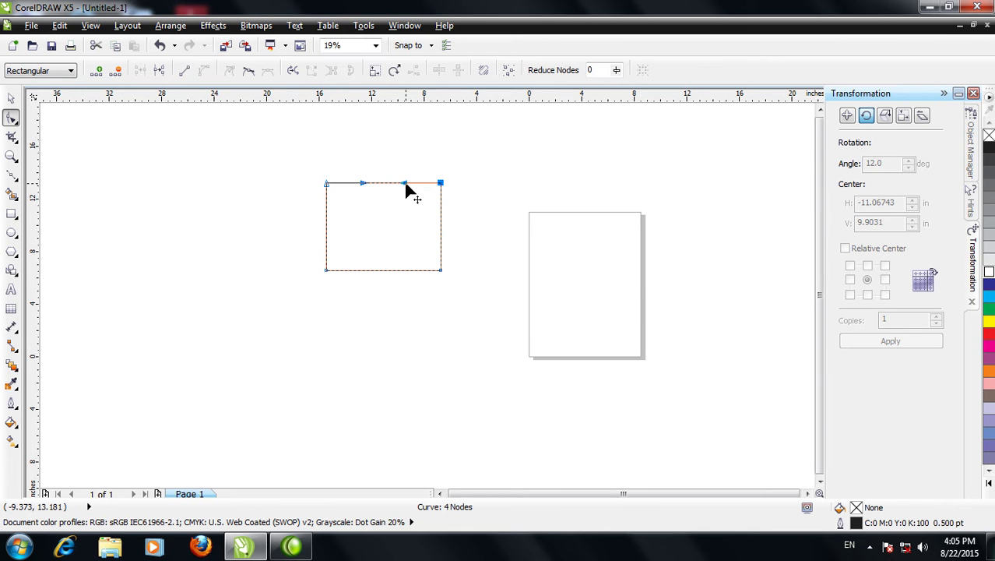
left_click_drag(406, 184, 414, 207)
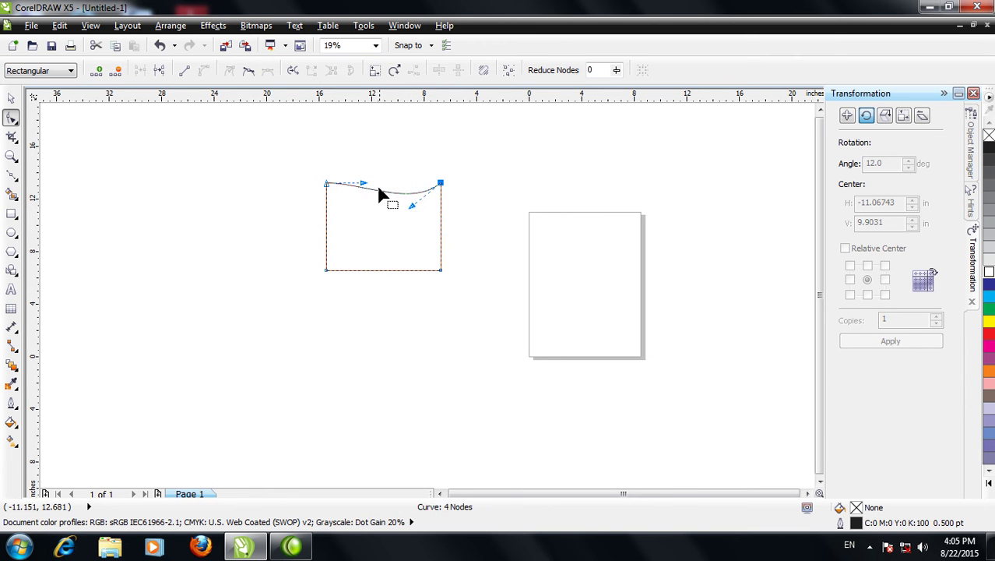
left_click_drag(365, 185, 367, 190)
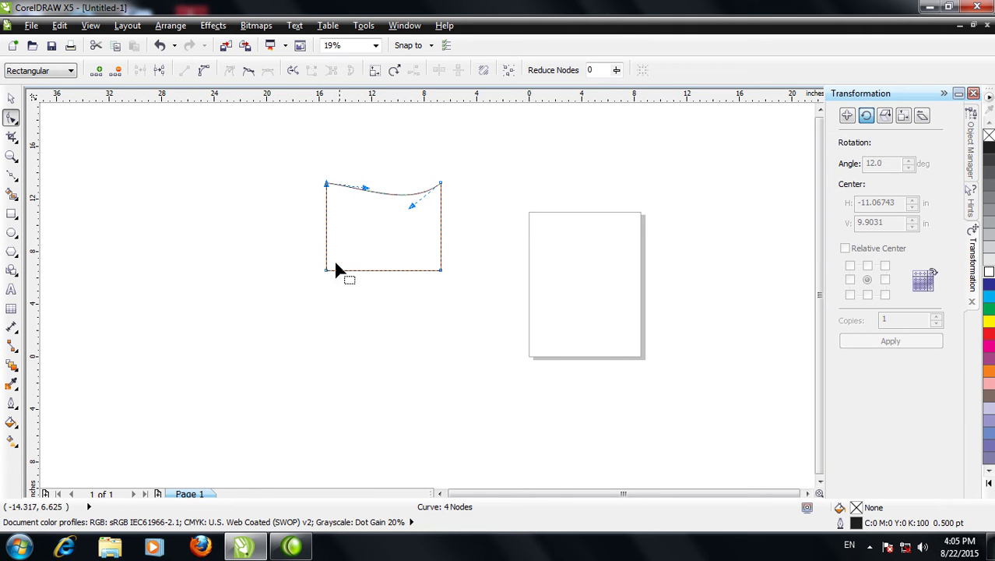
Step: Shift the two left corner nodes slightly down and bend the bottom edge into a curve matching the top one
left_click_drag(300, 171, 346, 259)
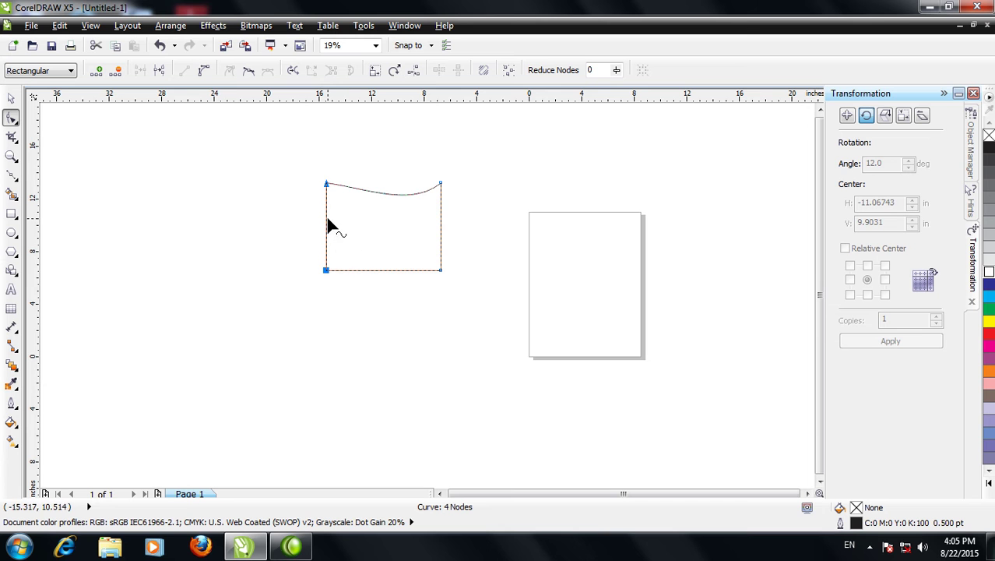
left_click_drag(327, 221, 327, 226)
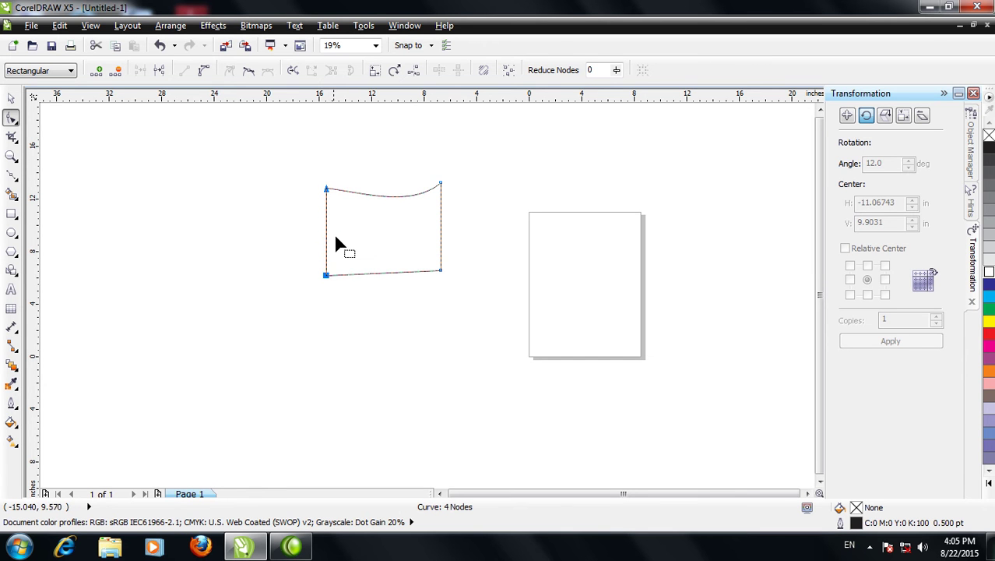
left_click(386, 272)
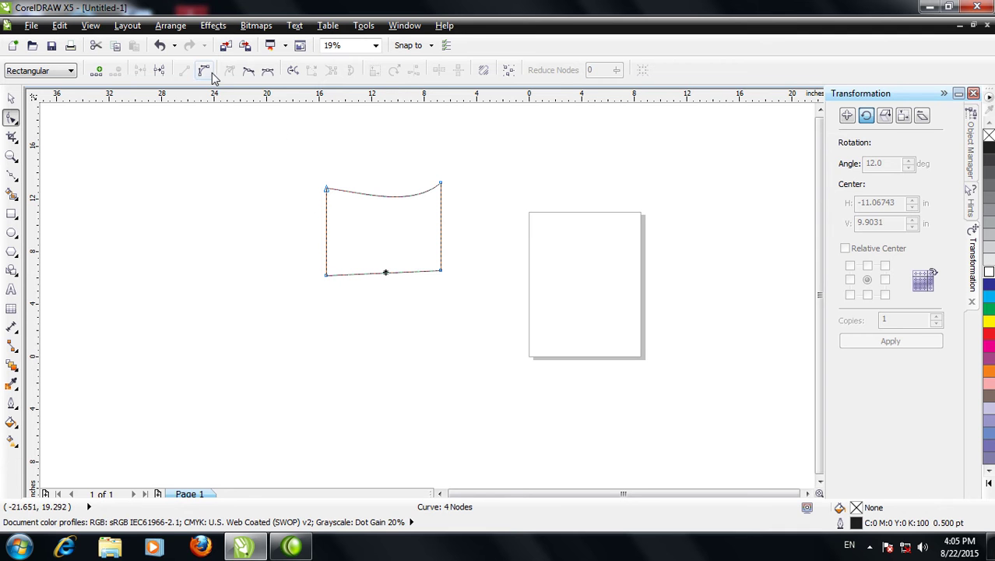
left_click(204, 71)
left_click_drag(406, 272, 428, 301)
left_click(368, 278)
left_click_drag(366, 280, 360, 286)
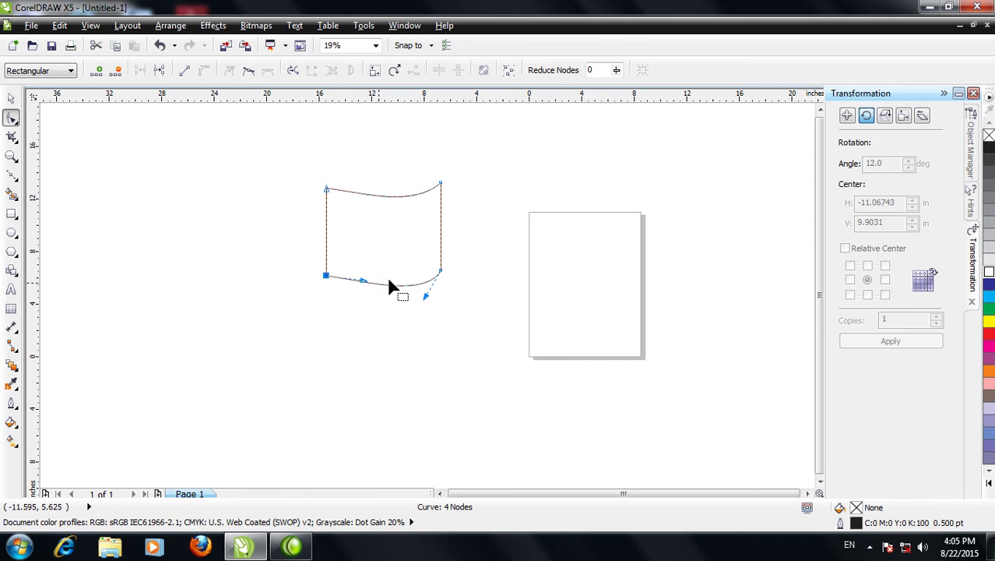
Step: Duplicate the wavy shape and place the copy directly beneath the original, leaving a narrow gap
left_click(10, 98)
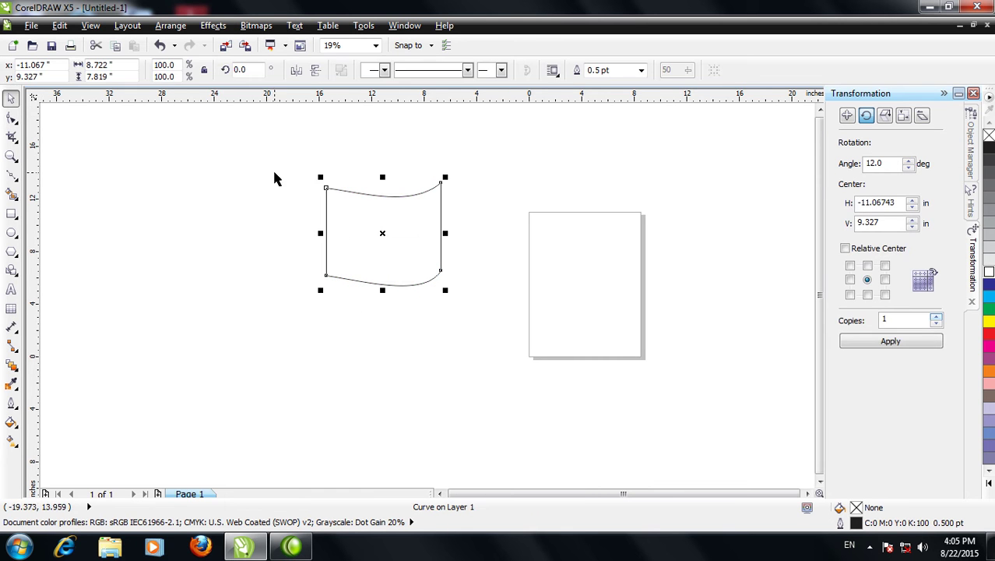
key("ctrl+d")
left_click_drag(378, 231, 398, 322)
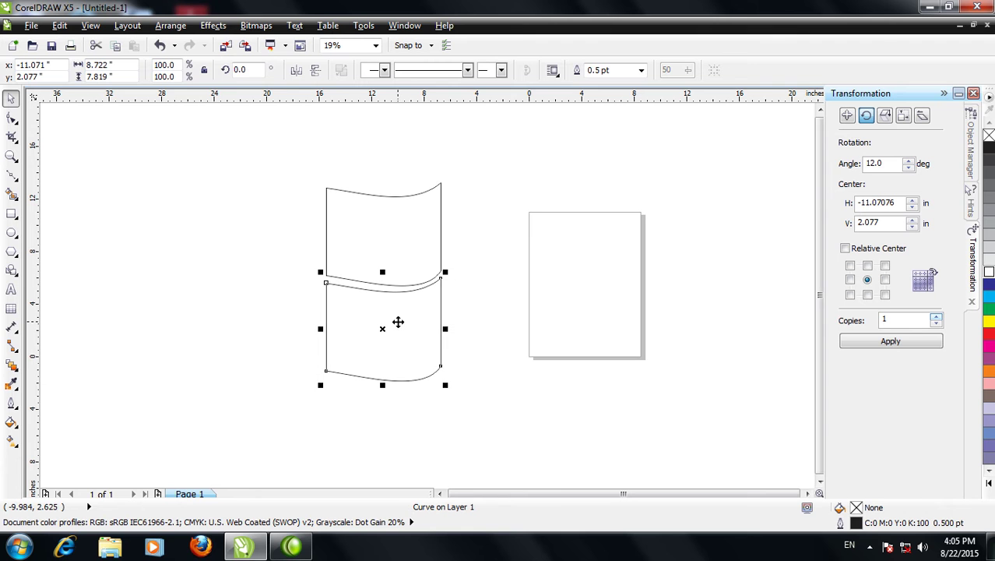
key("Right")
key("Down")
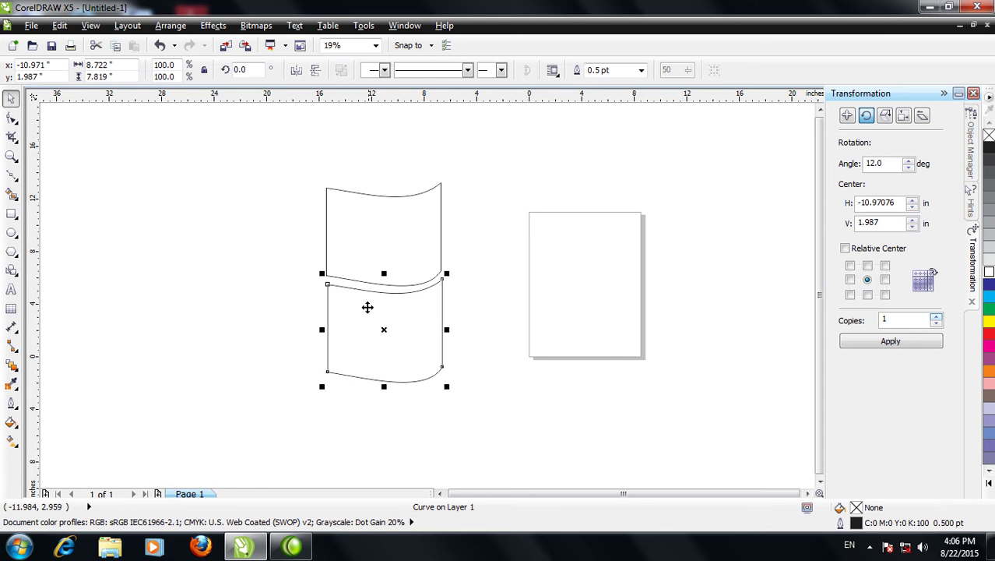
Step: Place a copy of the upper wavy shape to its left and mirror the copy vertically
left_click(360, 227)
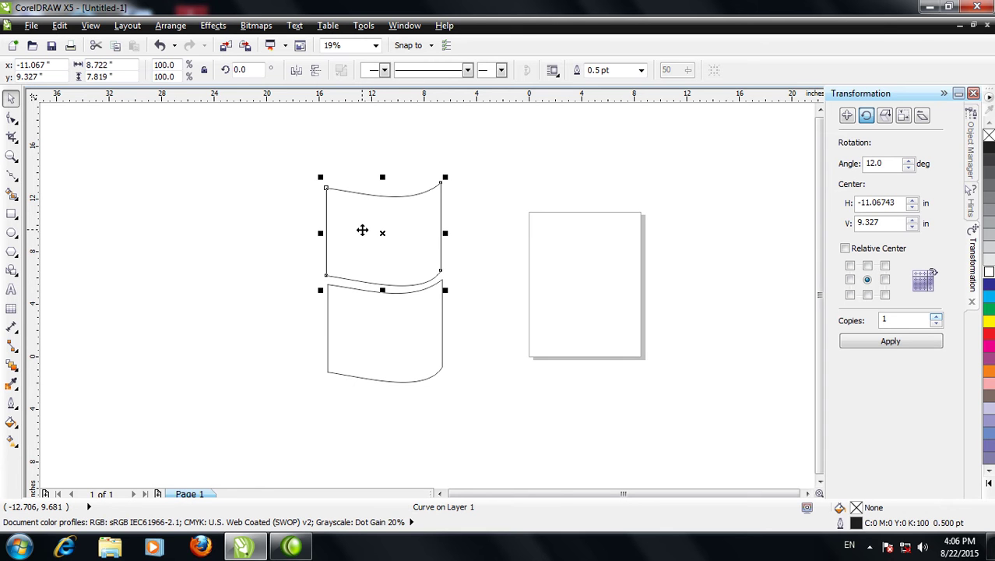
left_click_drag(369, 236, 246, 247)
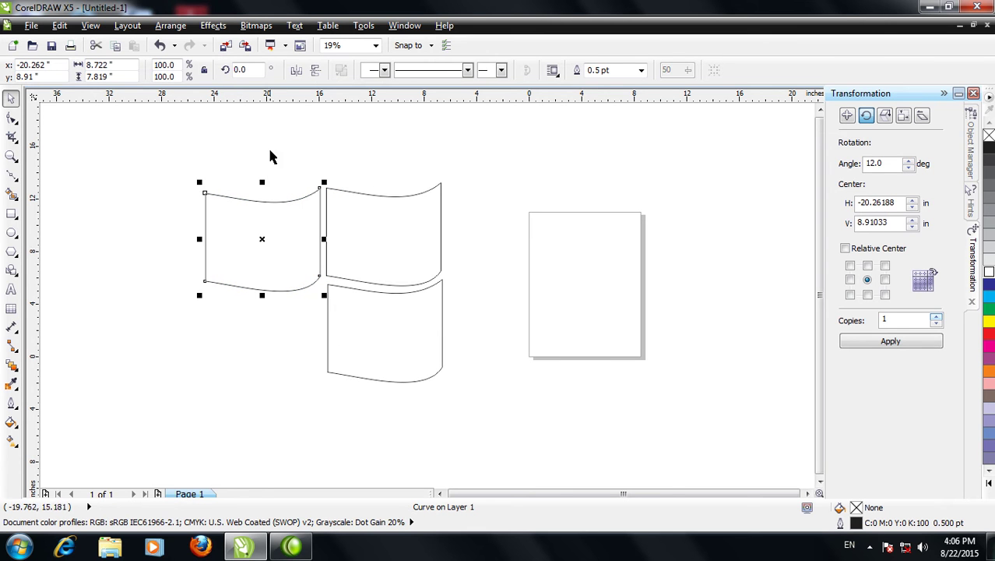
left_click(316, 70)
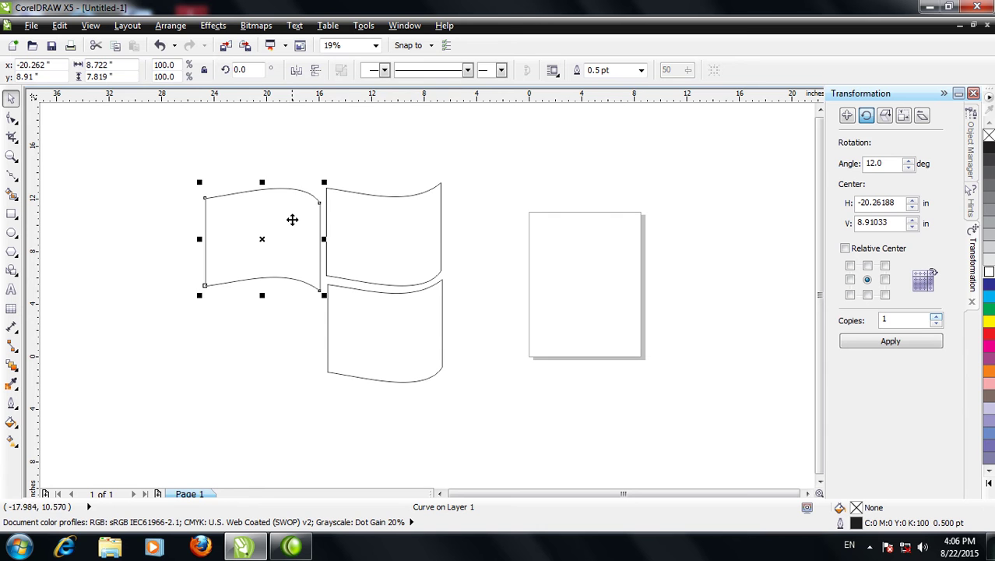
Step: Move the mirrored pane up and slightly left so it lines up beside the upper-right pane with a narrow gap
left_click_drag(290, 220, 289, 209)
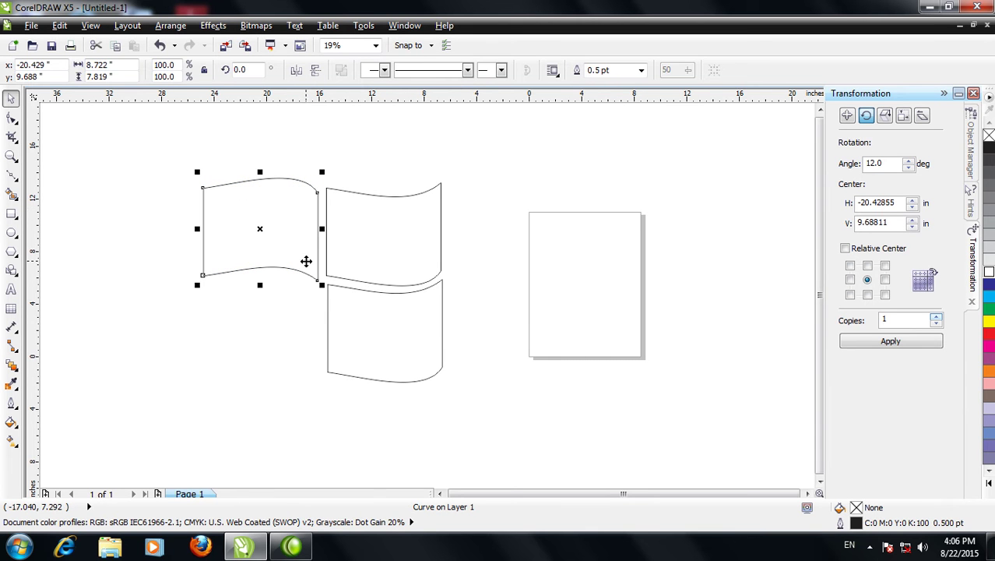
key("Up")
key("Up")
key("Up")
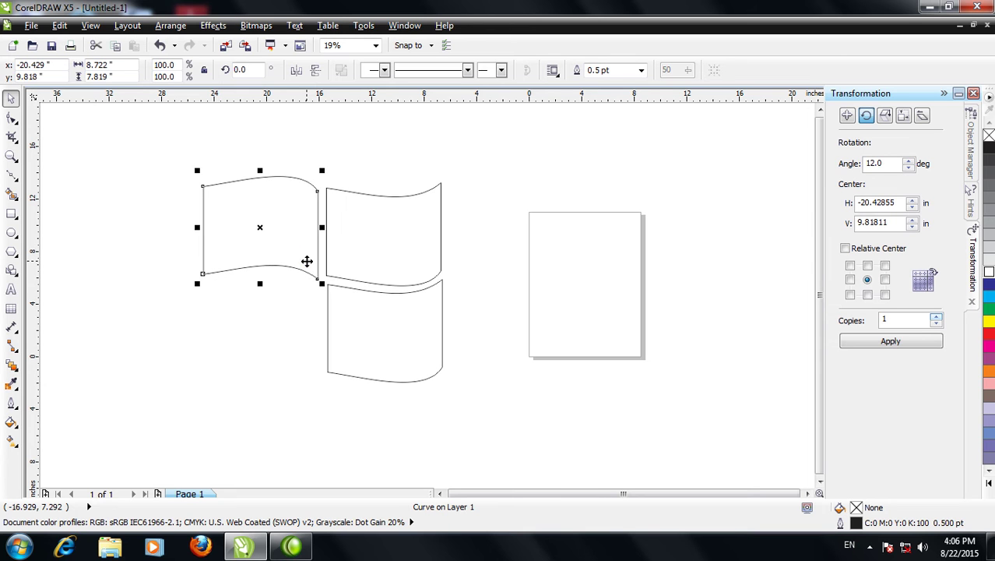
key("Up")
key("Up")
key("Up")
key("Up")
key("Up")
key("Up")
key("Up")
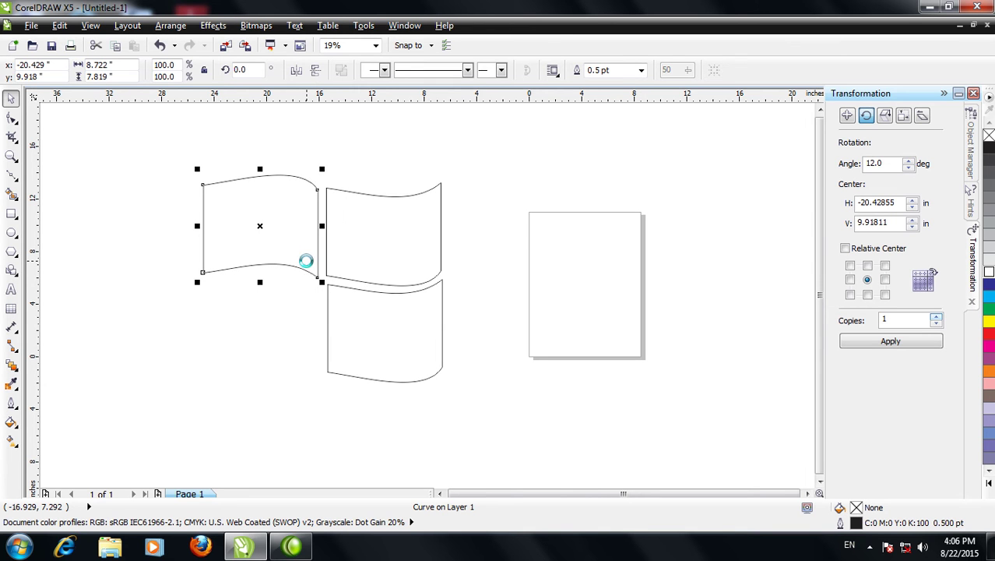
key("Up")
key("Up")
key("Up")
key("Up")
key("Left")
key("Left")
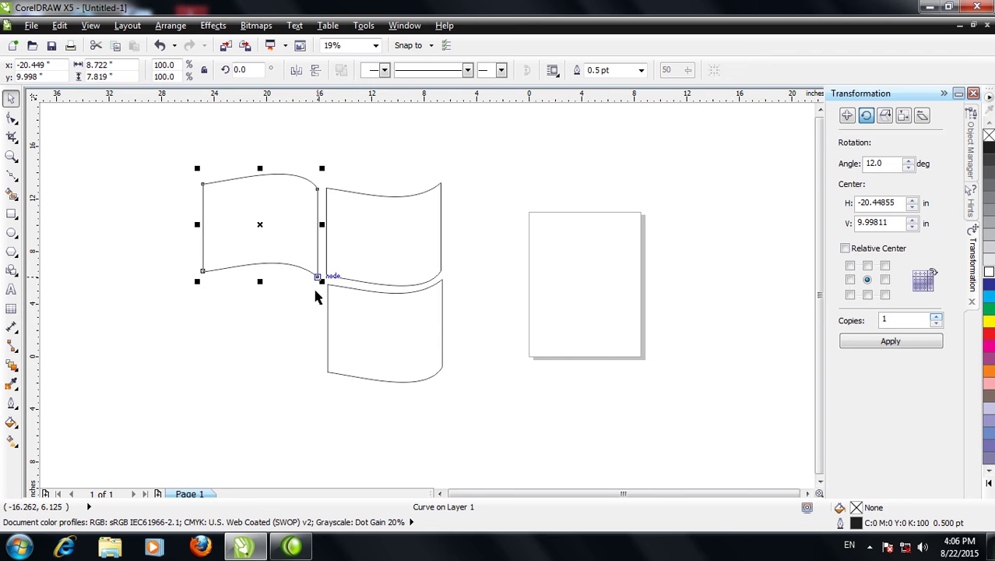
Step: Duplicate the mirrored pane and place the copy beneath it to complete the four-pane layout
key("ctrl+v")
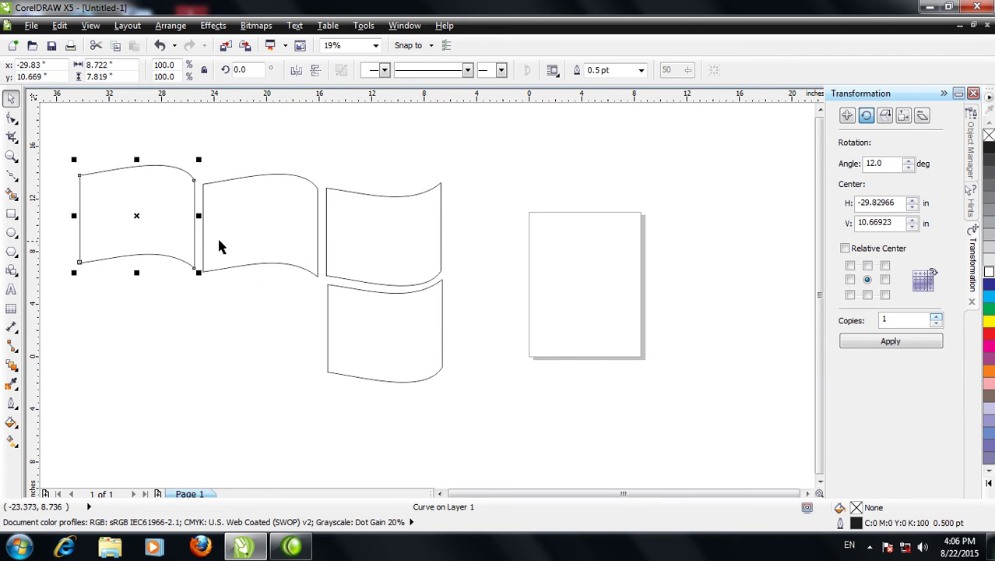
left_click_drag(162, 205, 288, 313)
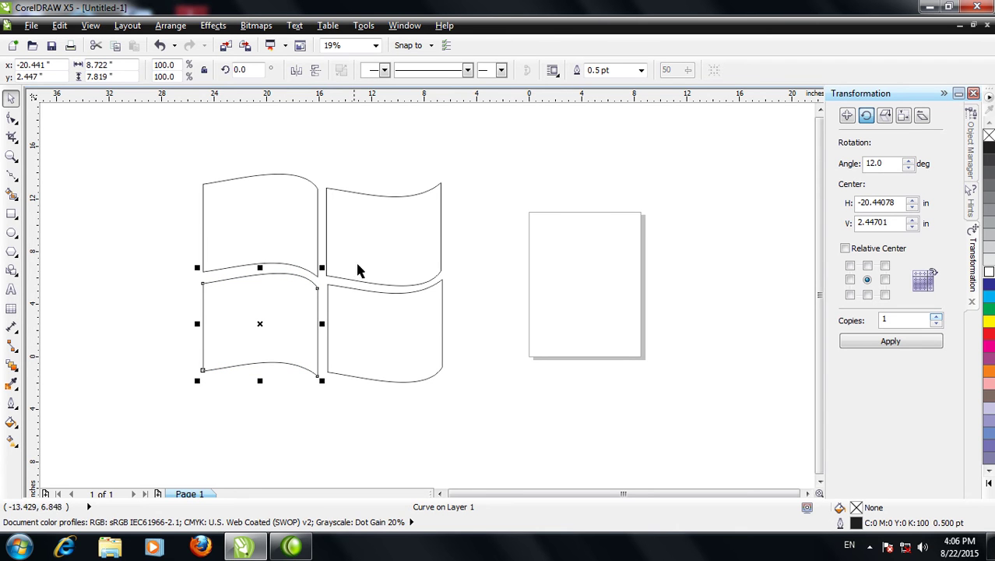
left_click(384, 237)
left_click(393, 337)
left_click(312, 334)
left_click(299, 254)
left_click(384, 240)
Step: Group the four panes and move the group upward
scroll(435, 331, "down", 2)
scroll(450, 320, "up", 1)
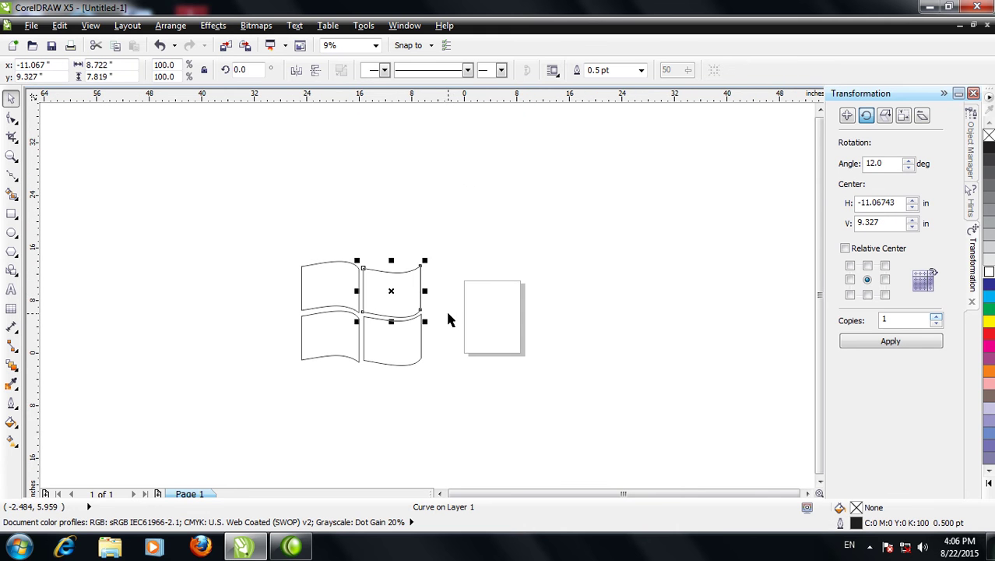
left_click_drag(255, 227, 480, 437)
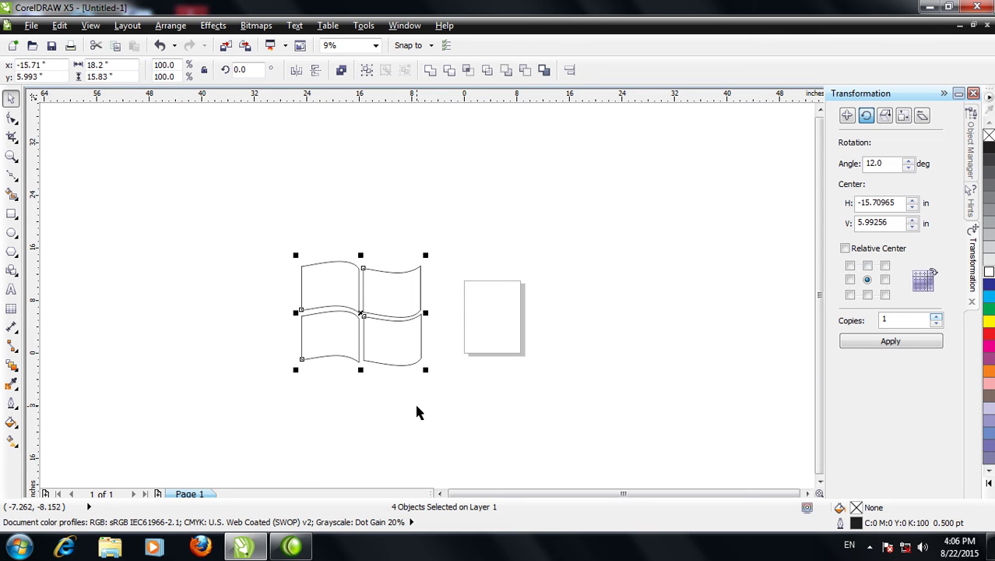
key("ctrl+g")
left_click_drag(398, 302, 367, 271)
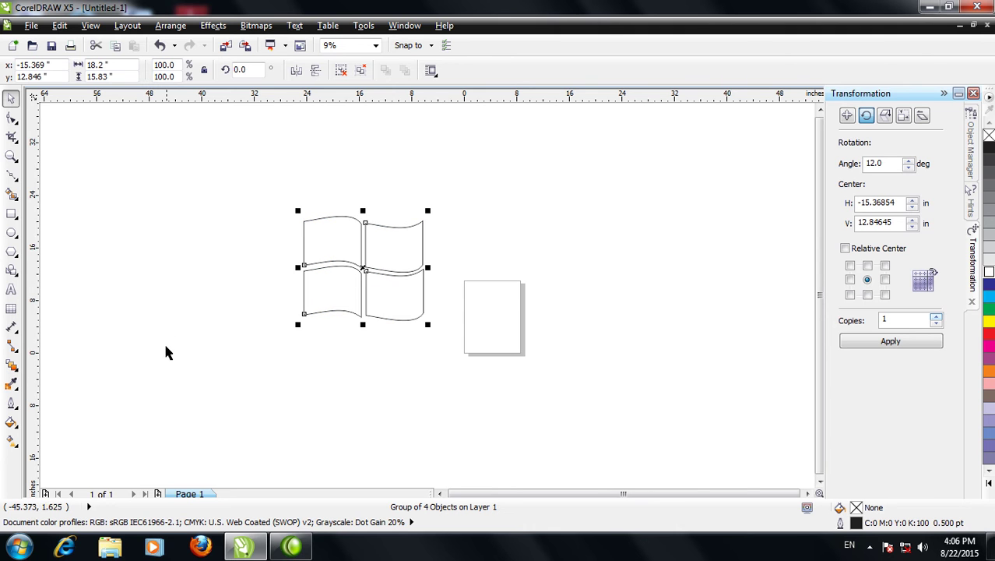
Step: Undo the group's move, the grouping and the placement of the lower-left pane
key("ctrl+z")
key("ctrl+z")
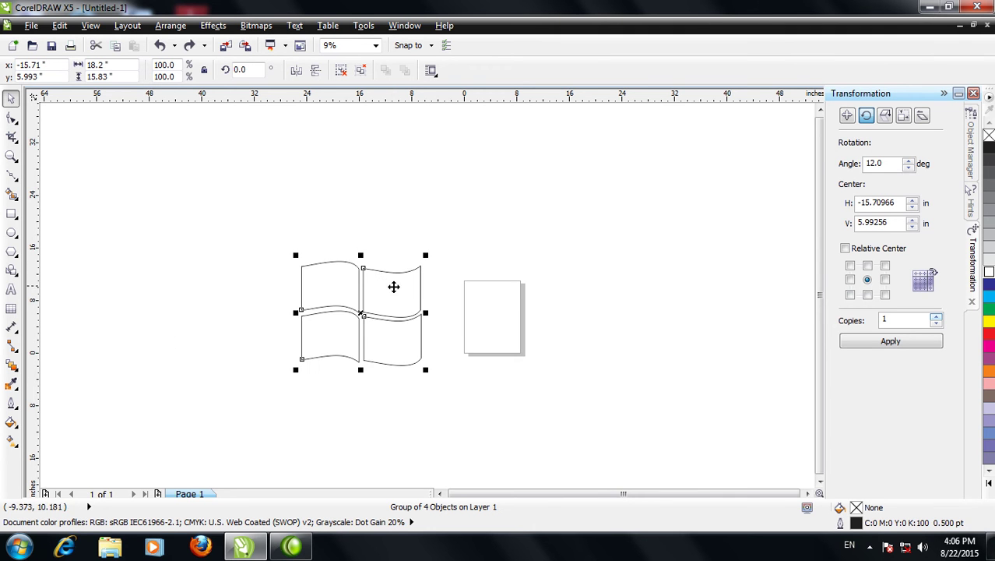
left_click(327, 292)
left_click(337, 289)
left_click(339, 283)
left_click(392, 293)
left_click(425, 233)
left_click(414, 271)
left_click(395, 290)
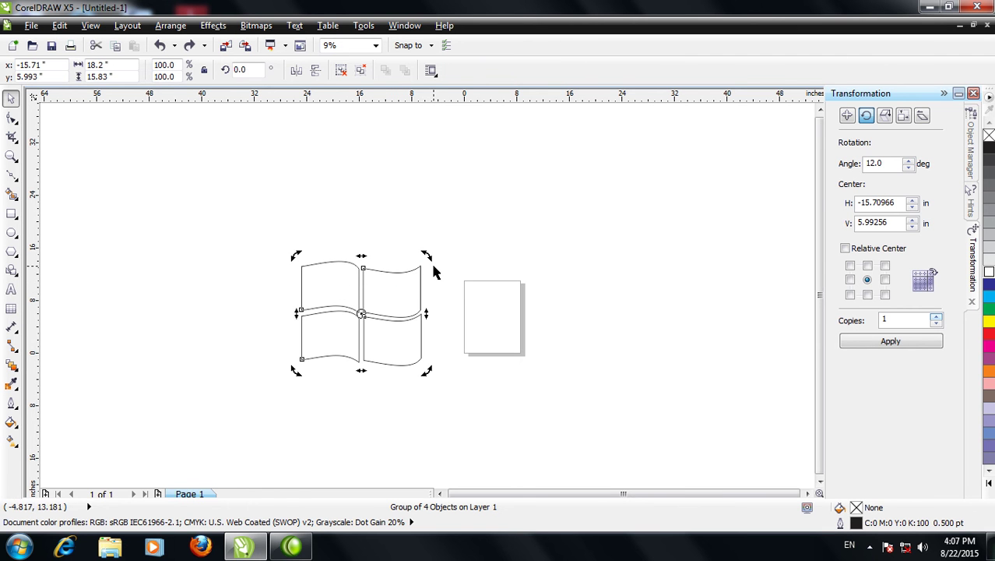
key("ctrl+z")
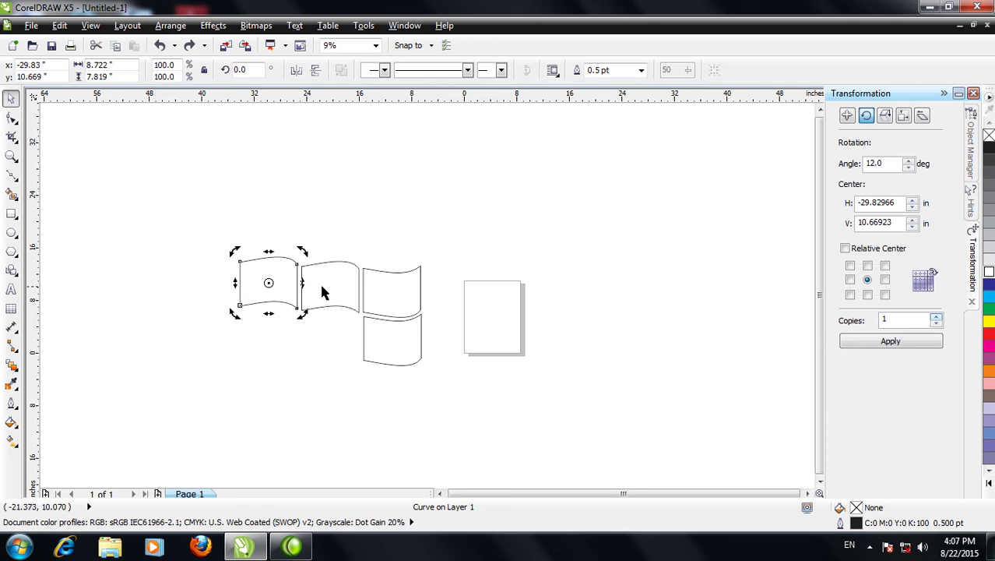
Step: Move the outlying mirrored pane beneath the upper-left pane and nudge it right and slightly down into alignment
left_click_drag(278, 276, 339, 330)
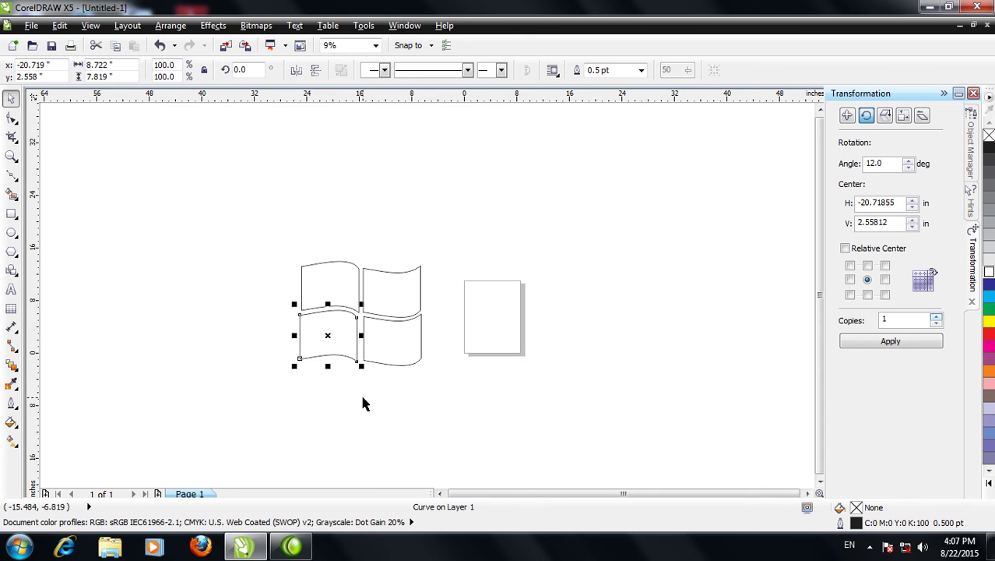
key("Right")
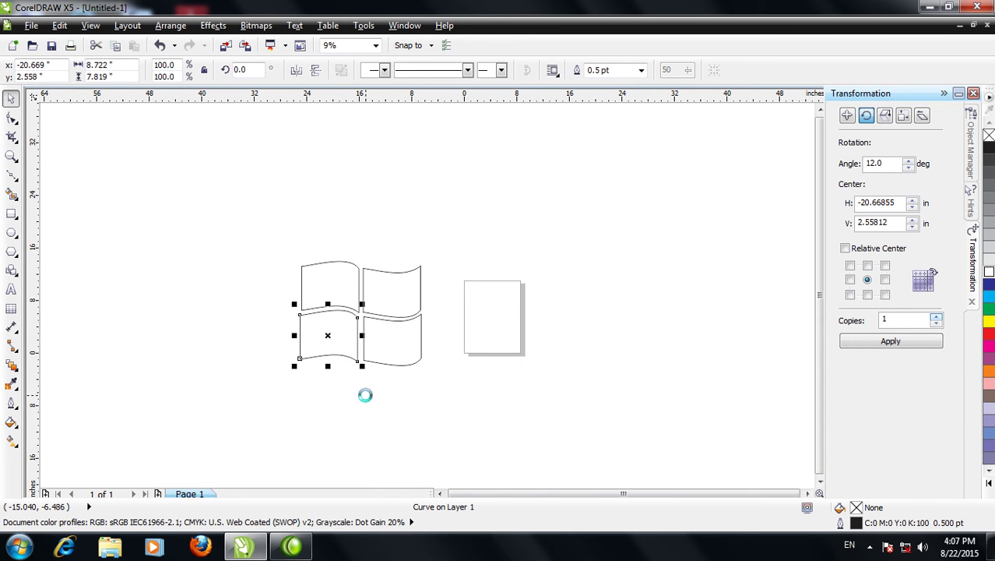
key("Right")
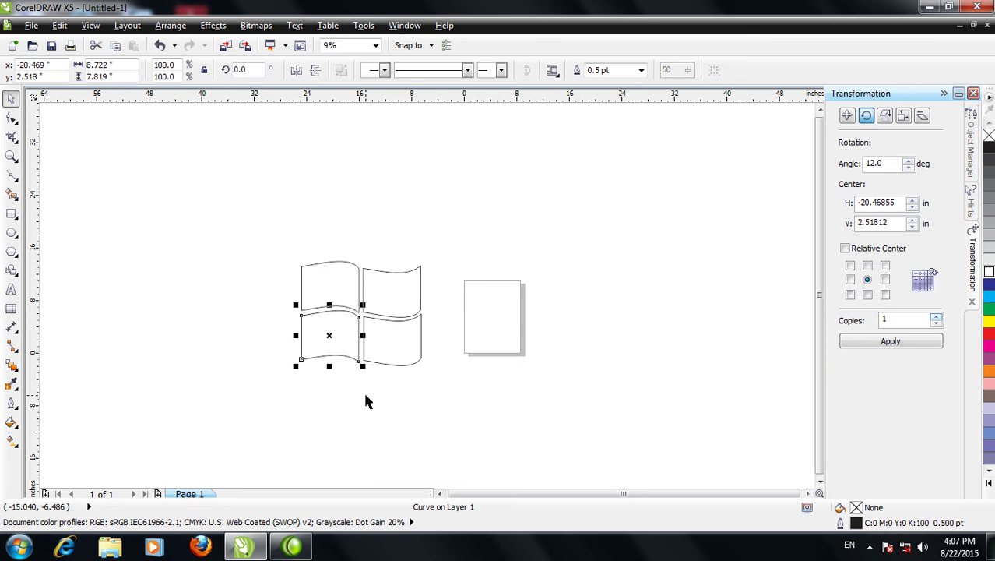
Step: Set up a radial fountain fill for the upper-right pane, with its center offset -37% horizontally and -30% vertically
left_click(296, 207)
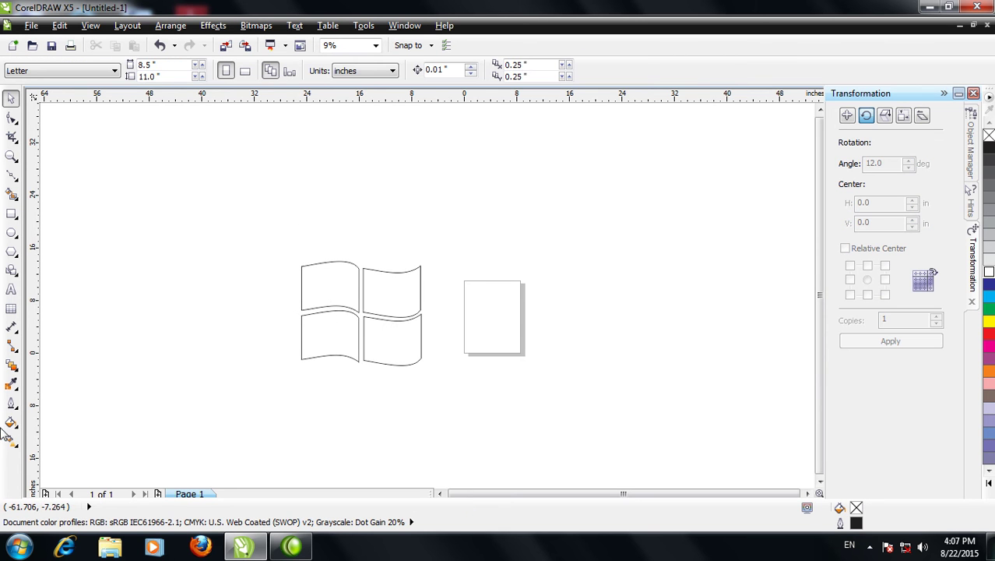
left_click(371, 304)
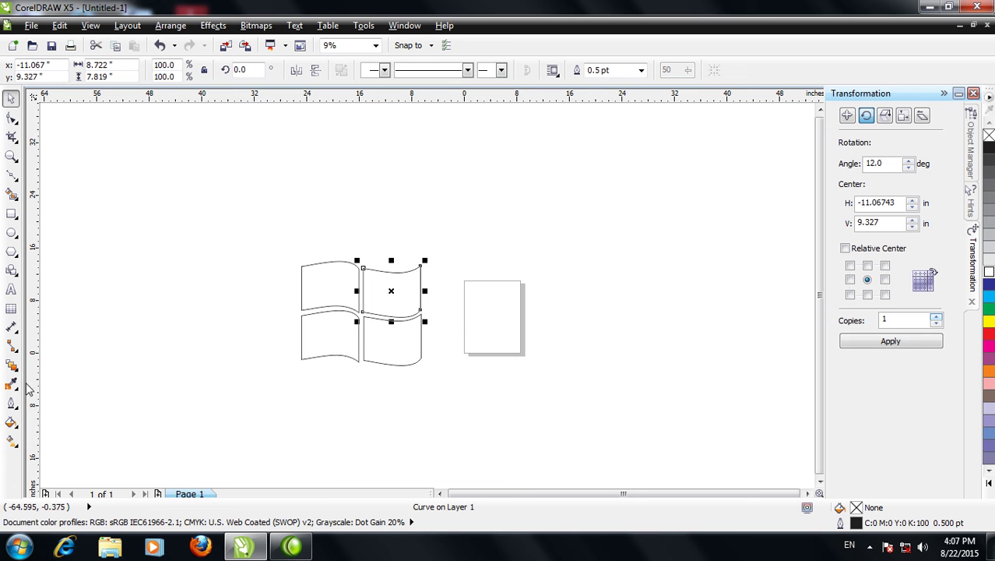
left_click(13, 366)
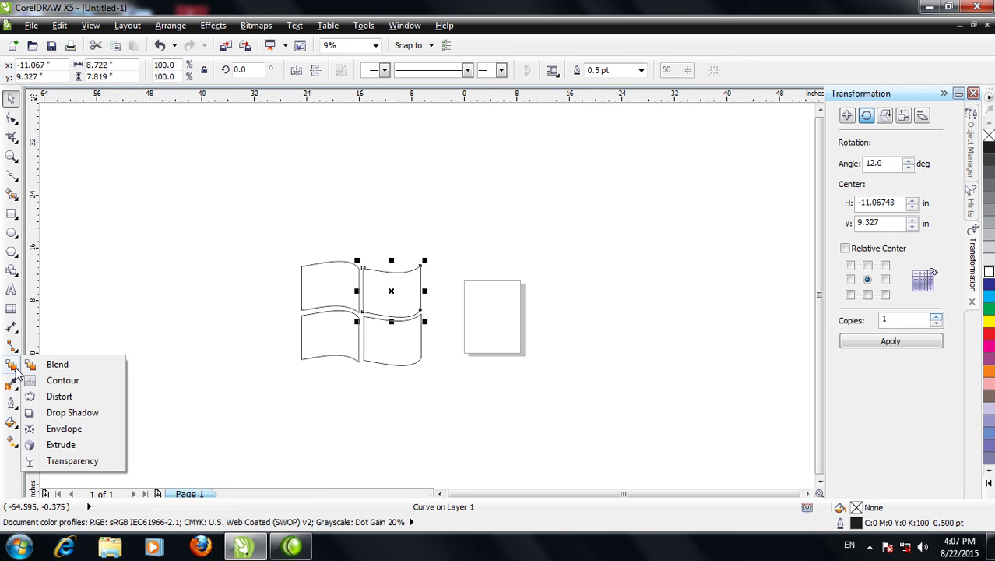
left_click(12, 421)
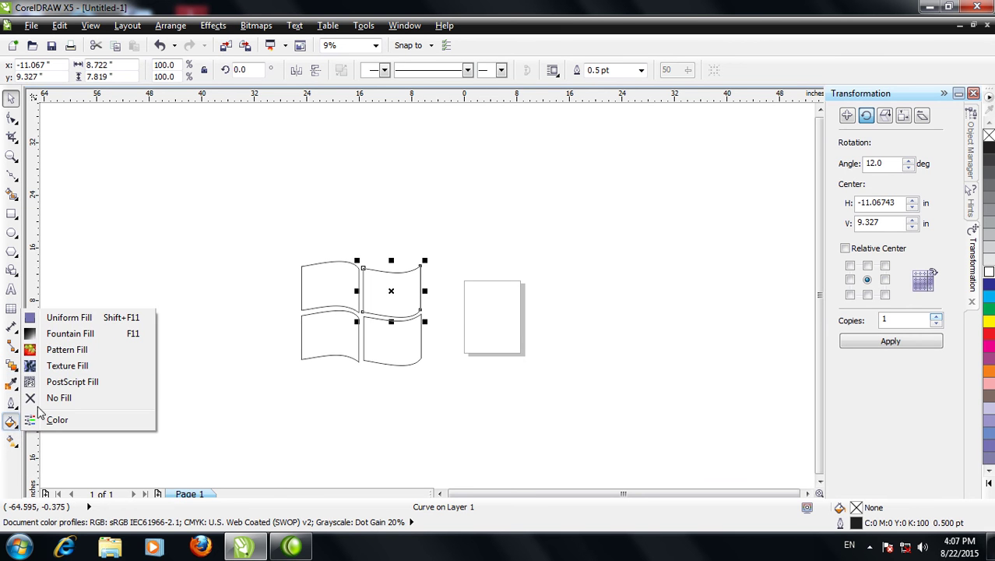
left_click(76, 333)
left_click_drag(498, 139, 588, 130)
left_click(542, 147)
left_click(525, 171)
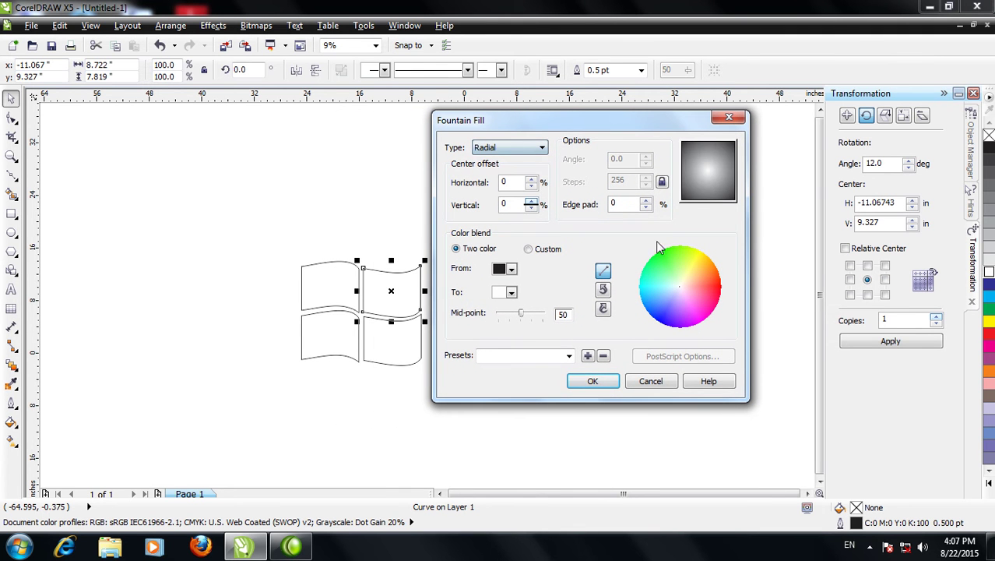
left_click_drag(708, 172, 688, 186)
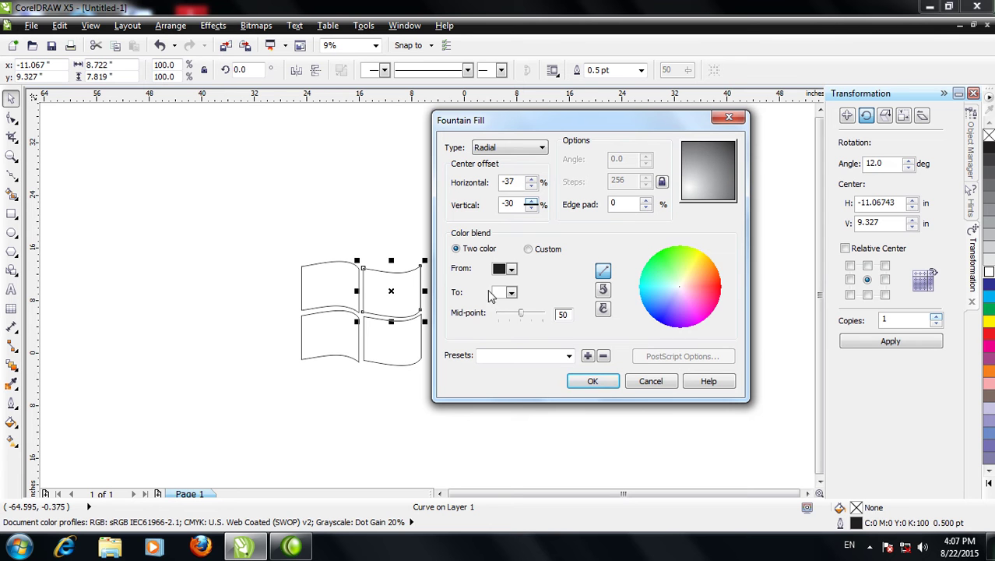
Step: Set the upper-right pane's gradient to blend from green to white and apply the fill
left_click(499, 270)
left_click(508, 306)
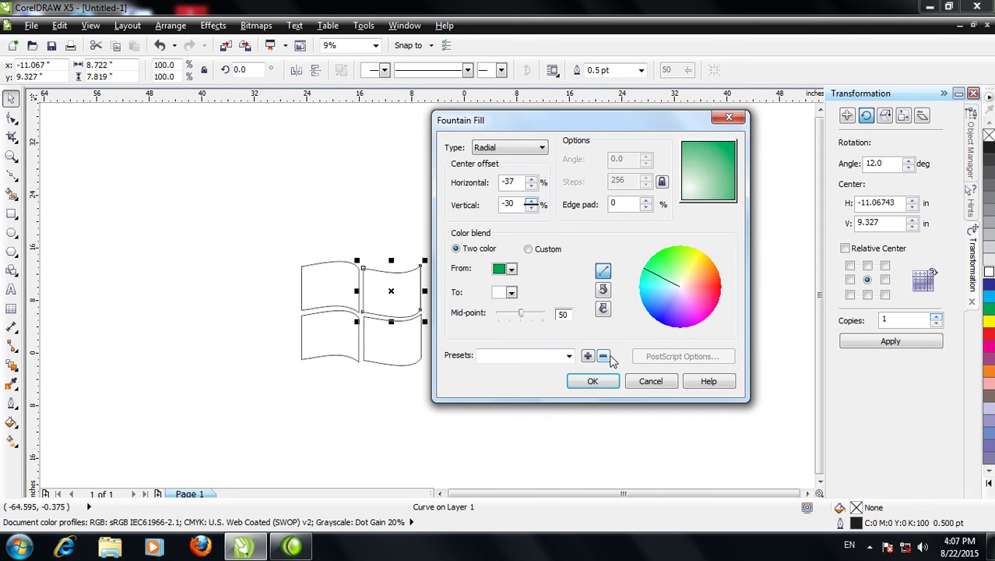
left_click(592, 381)
Step: Set up a radial fountain fill for the upper-left pane, with its center offset 32% horizontally and -30% vertically
left_click(326, 287)
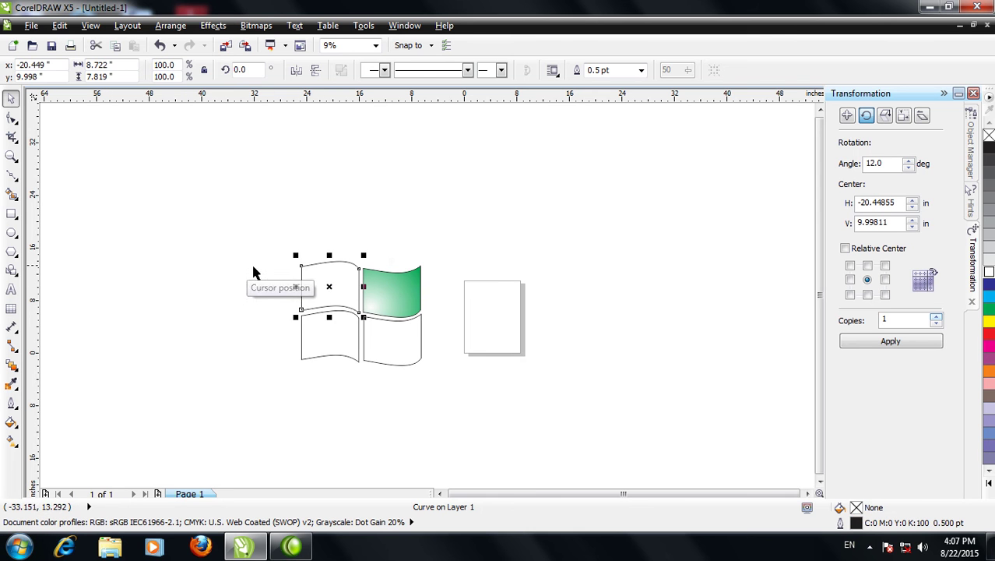
left_click(12, 425)
left_click(78, 335)
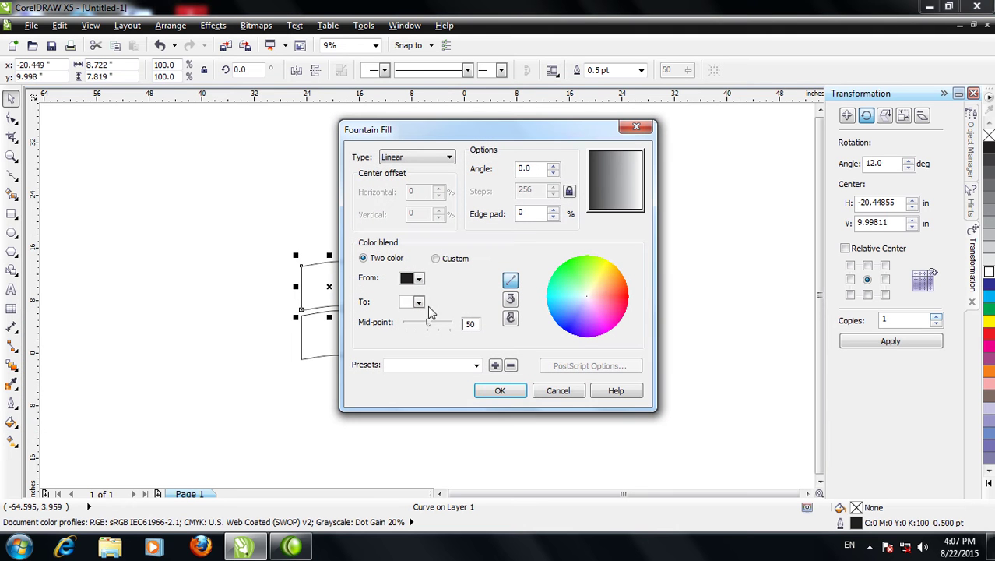
left_click(436, 157)
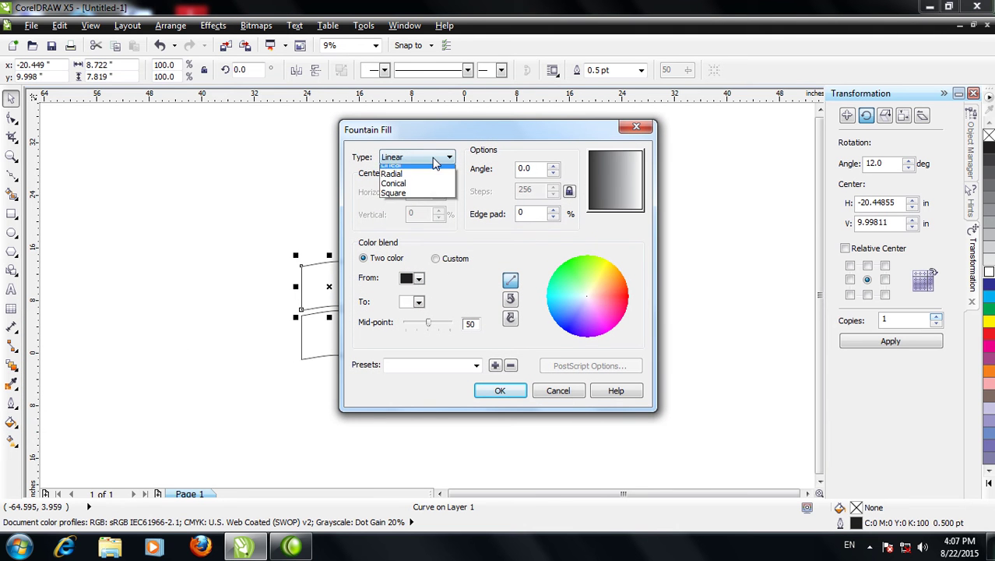
left_click(398, 177)
left_click_drag(569, 138, 654, 134)
left_click_drag(687, 166, 721, 195)
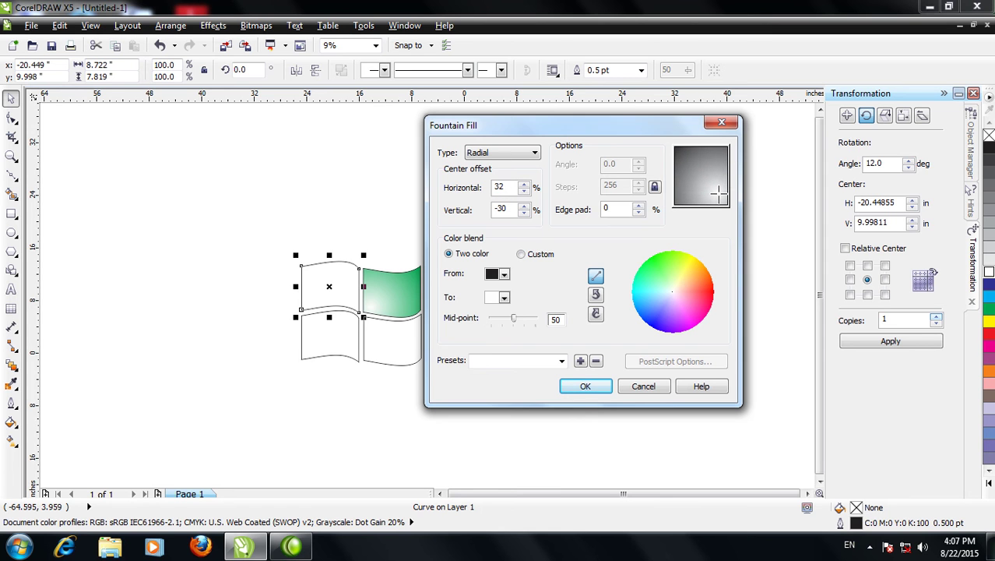
Step: Set the upper-left pane's gradient to blend from red to white and apply the fill
left_click(496, 279)
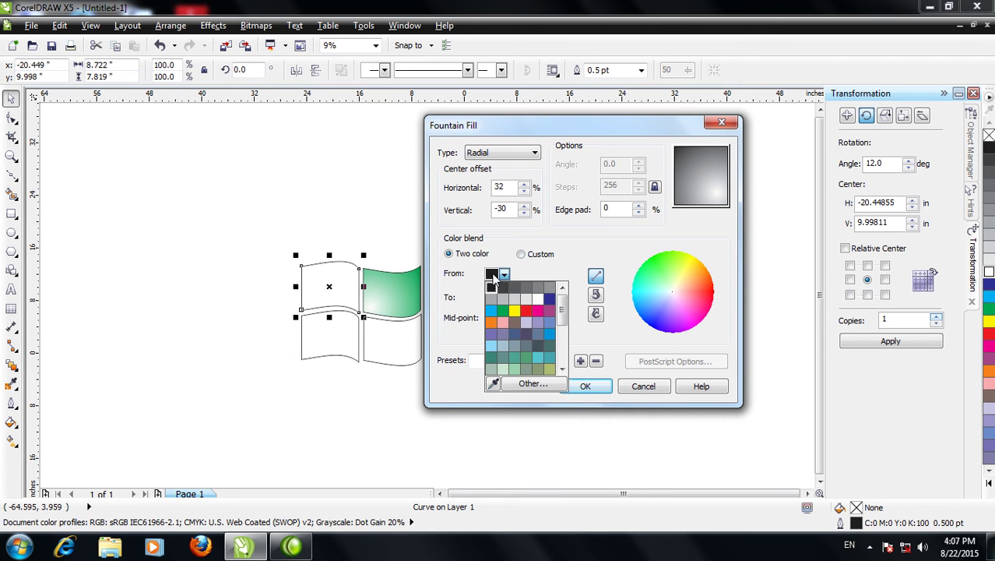
left_click(526, 311)
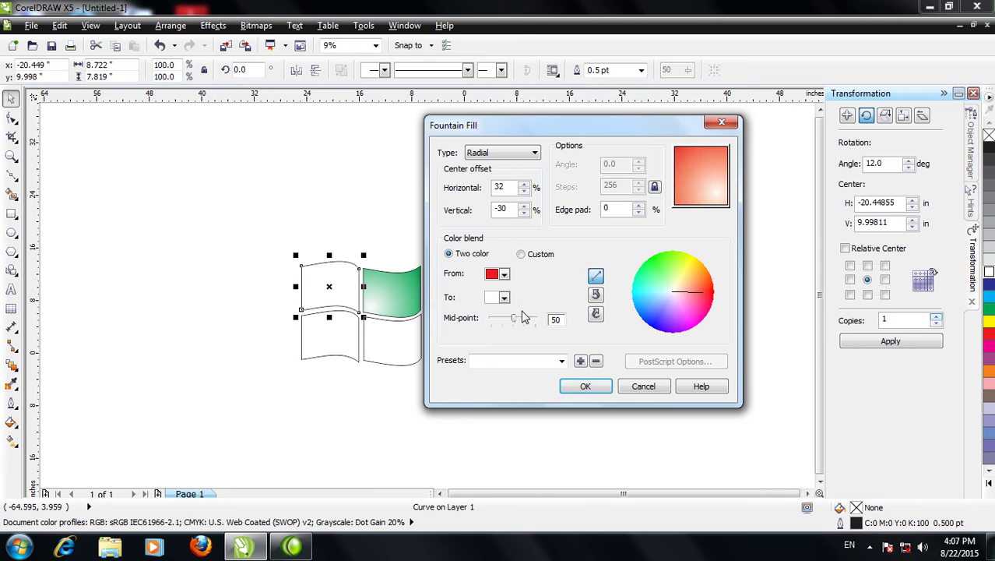
left_click(585, 385)
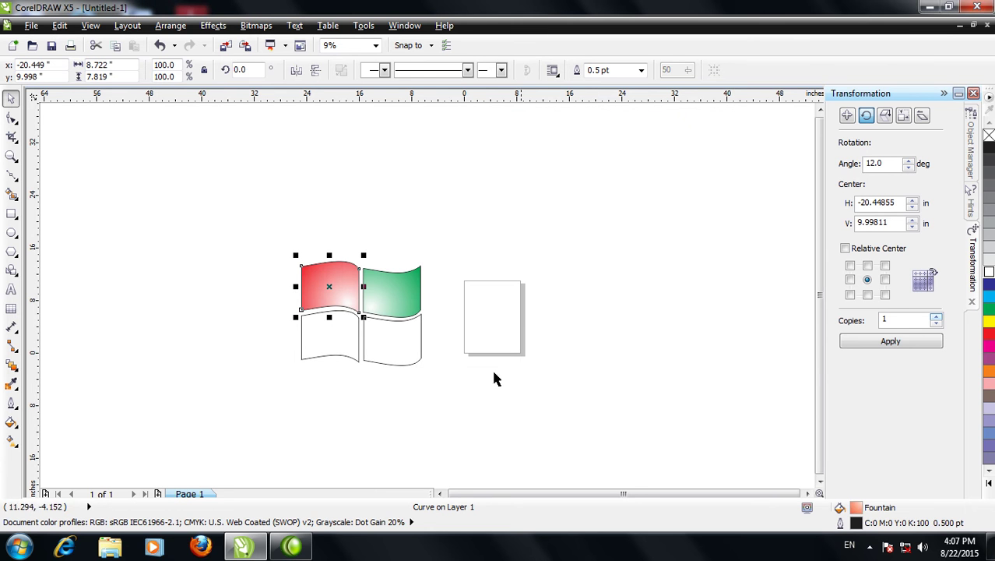
Step: Set up a linear fountain fill for the lower-right pane, blending from orange to white at a 136.9° angle
left_click(374, 351)
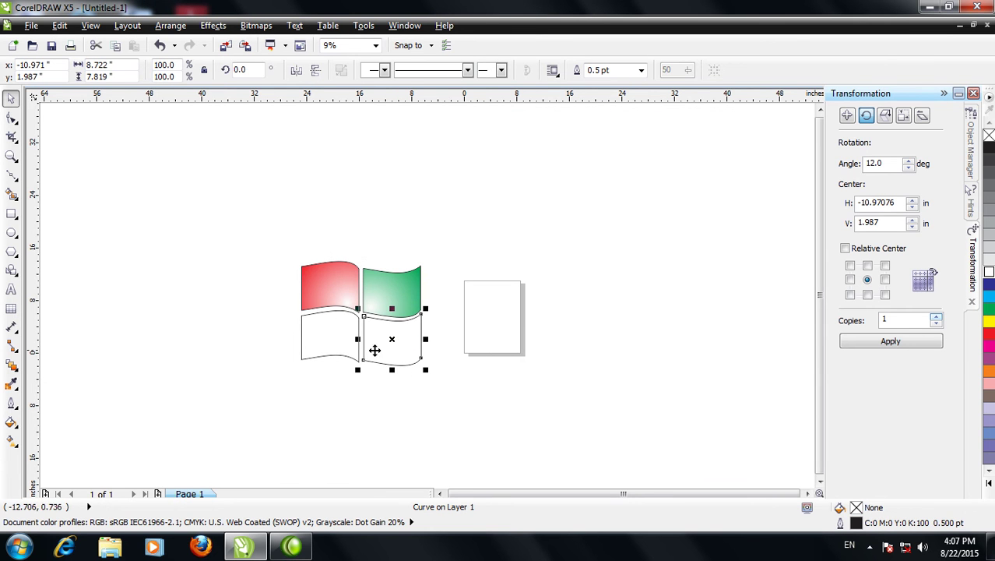
left_click(11, 422)
left_click(88, 335)
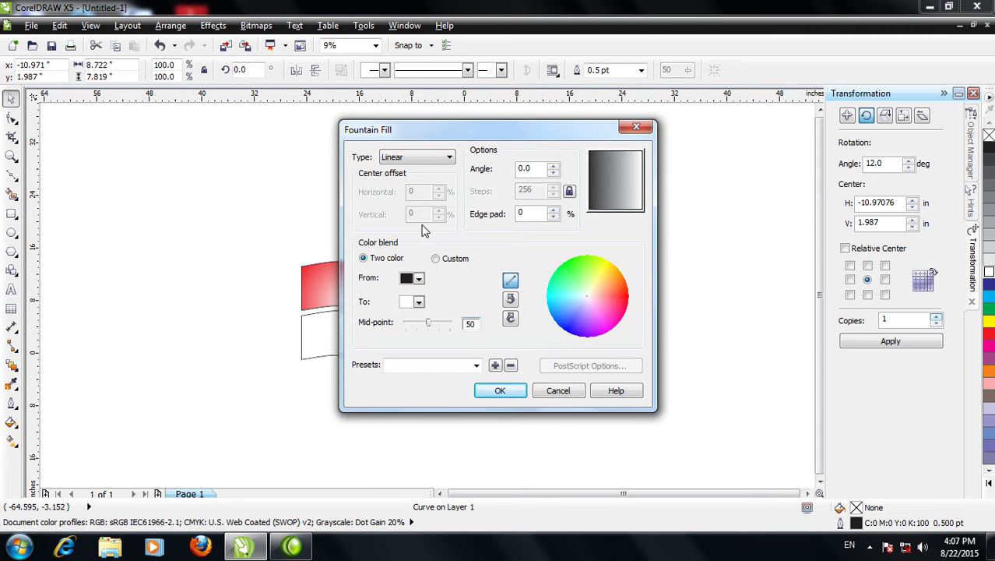
left_click(409, 280)
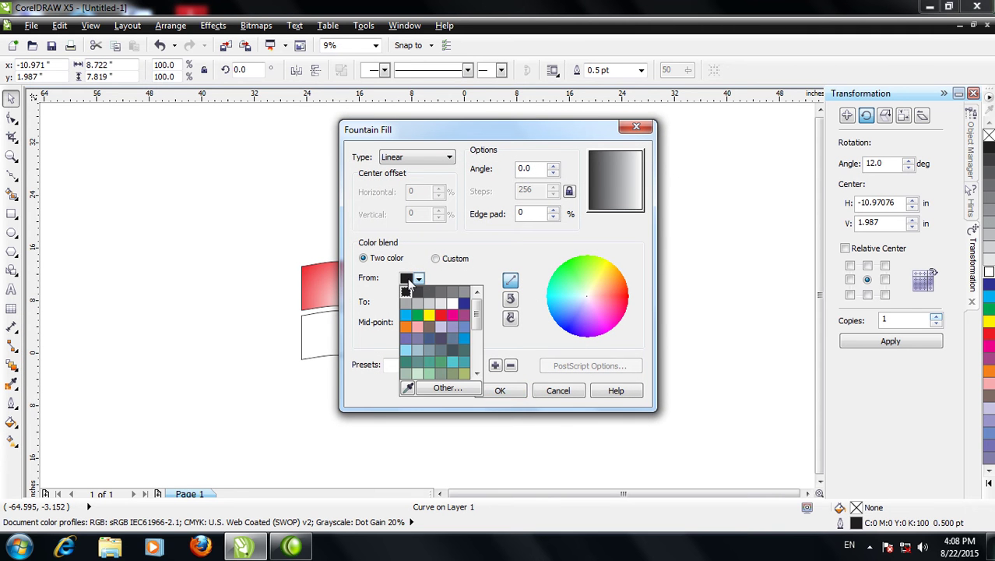
left_click(406, 326)
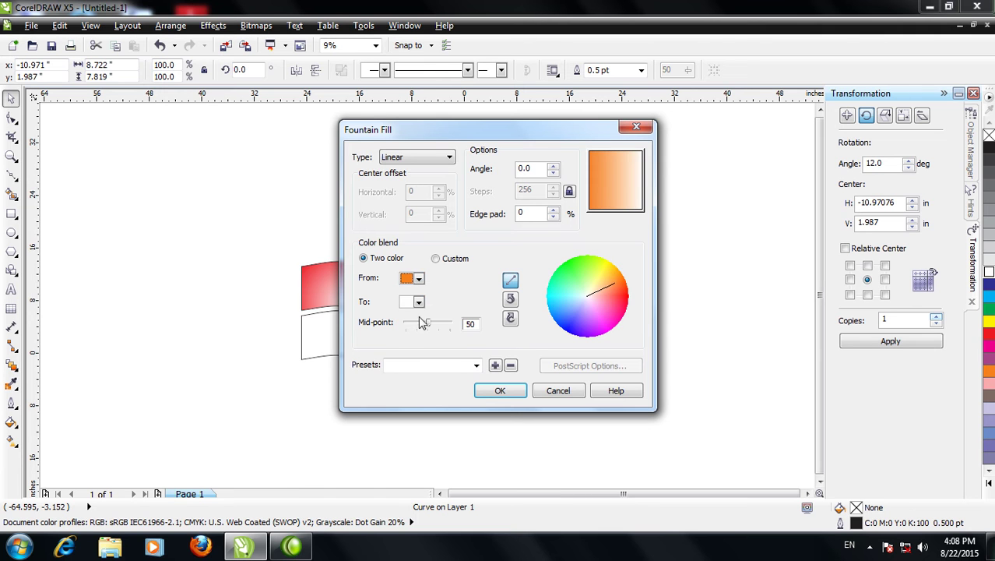
left_click_drag(592, 183, 592, 159)
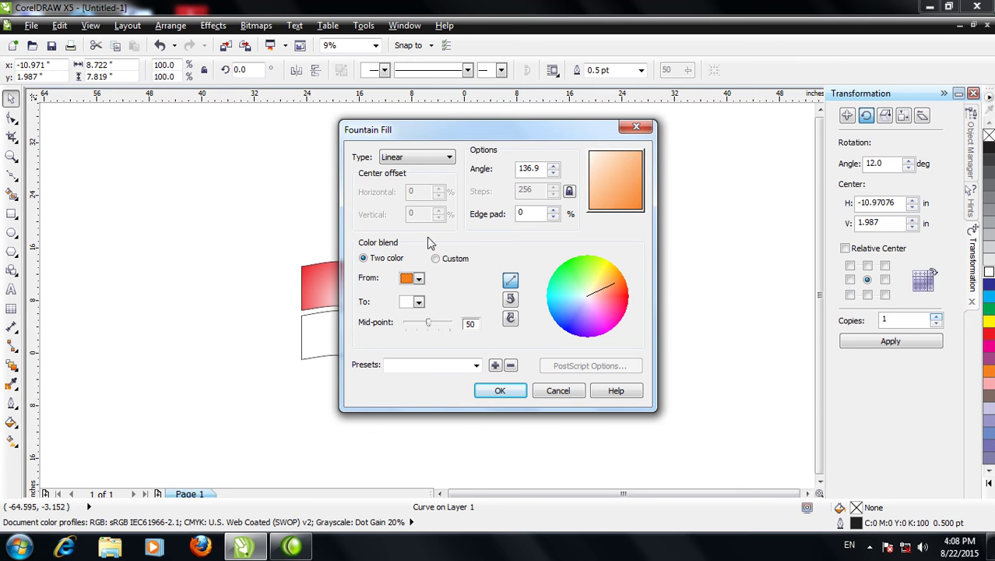
Step: Change the lower-right pane's fill type to Radial, shift its highlight toward the upper-left corner, and apply the fill
left_click(420, 158)
left_click(418, 156)
left_click(418, 156)
left_click(419, 180)
left_click_drag(629, 174, 593, 158)
left_click(500, 390)
Step: Set up a radial fountain fill for the lower-left pane, with its center offset 32% horizontally and 32% vertically
left_click(326, 335)
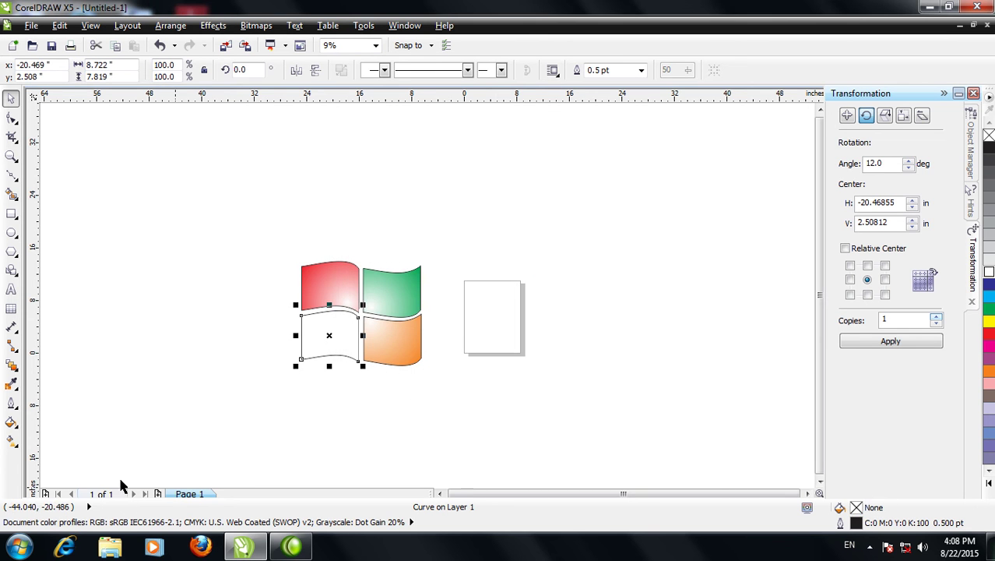
left_click(11, 424)
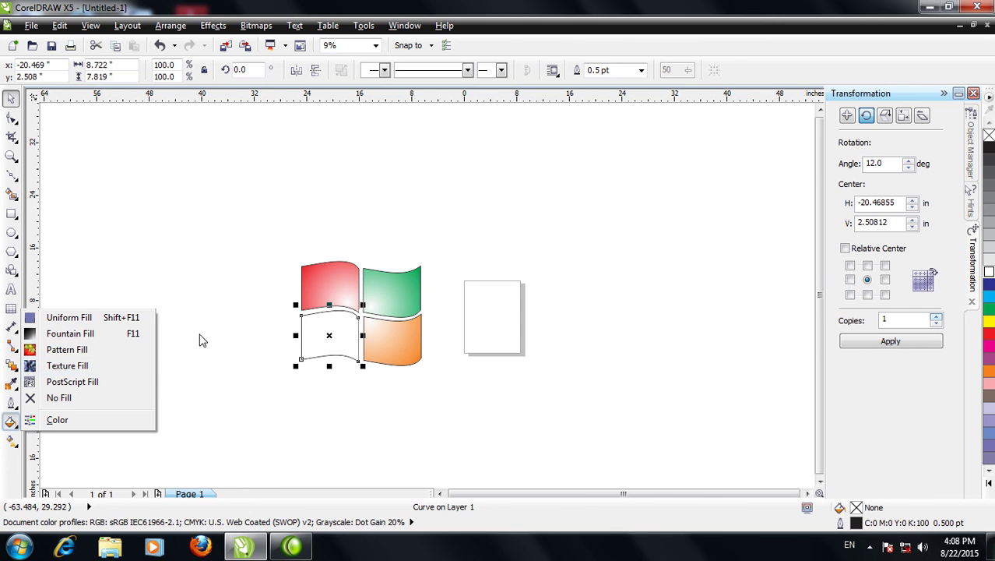
left_click(87, 333)
left_click(419, 156)
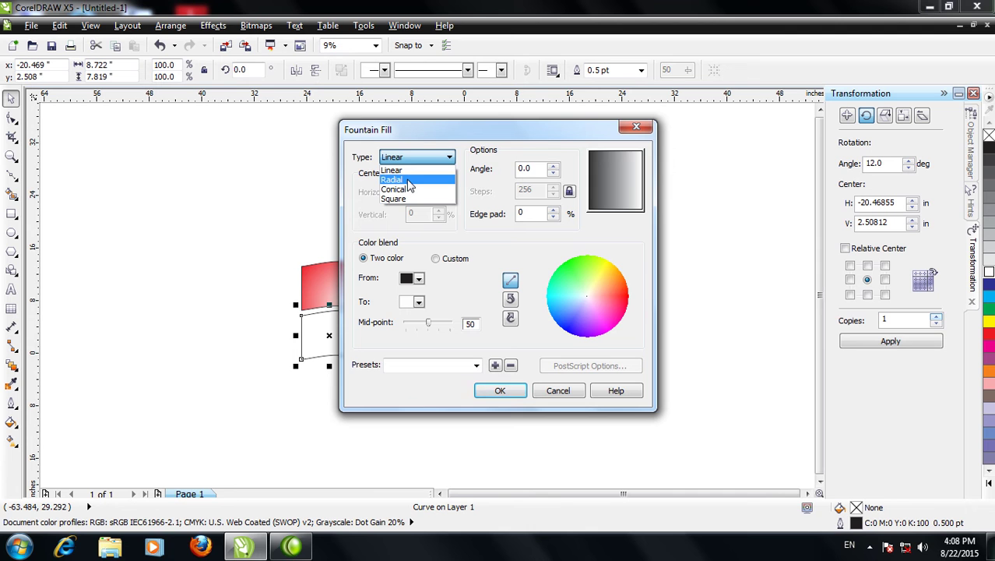
left_click(409, 180)
left_click_drag(606, 191, 633, 159)
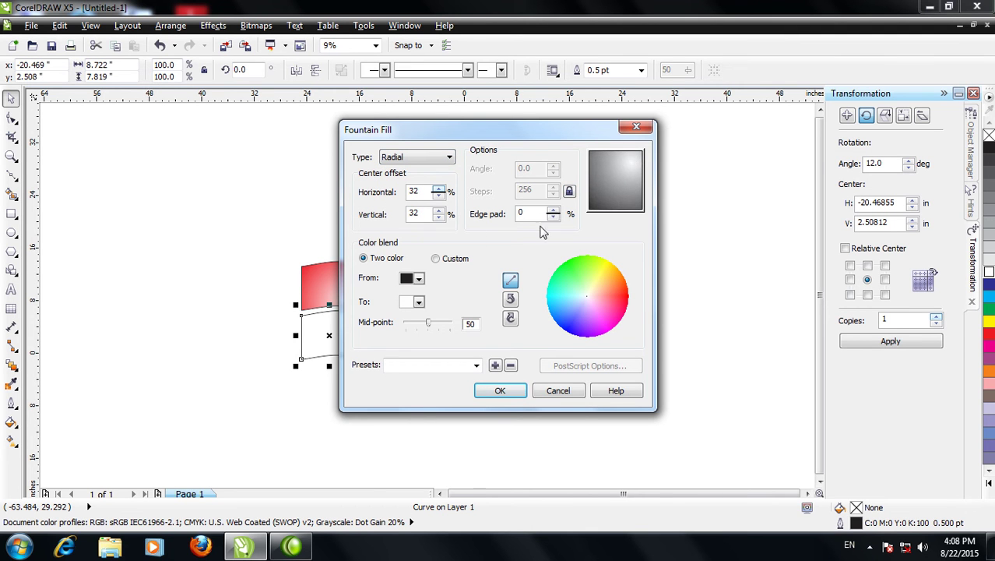
Step: Try dark blue as the lower-left pane's starting color, switch it to cyan blending to white, and apply the fill
left_click(409, 281)
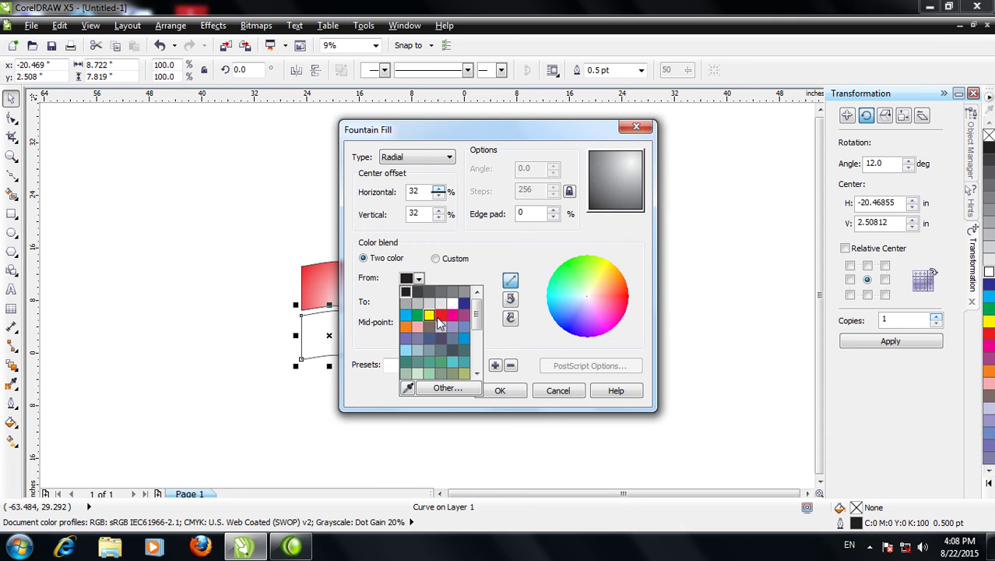
left_click(462, 308)
left_click(419, 278)
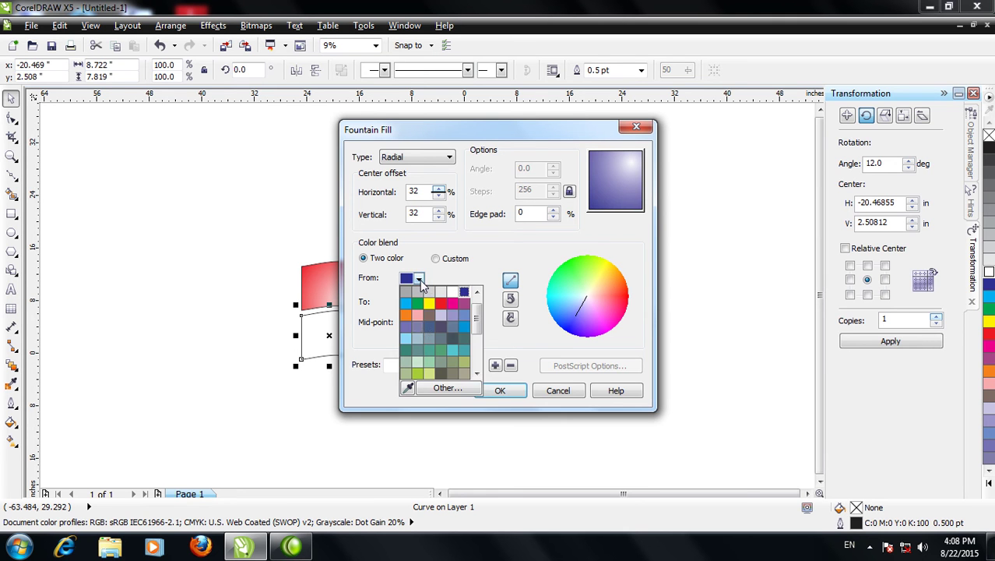
left_click(411, 309)
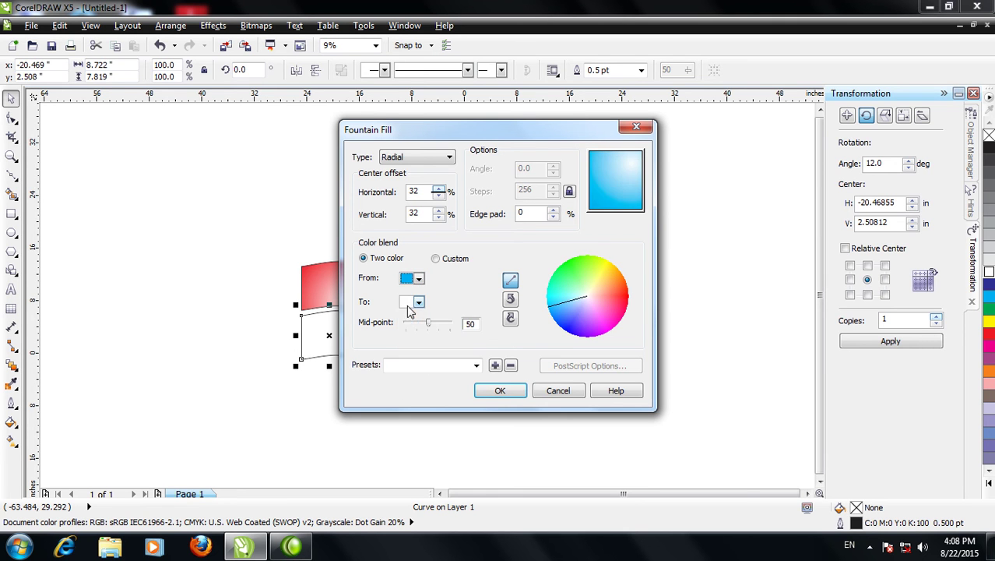
left_click(500, 392)
Step: Select all four colored panes and group them at their original position
left_click_drag(227, 234, 469, 432)
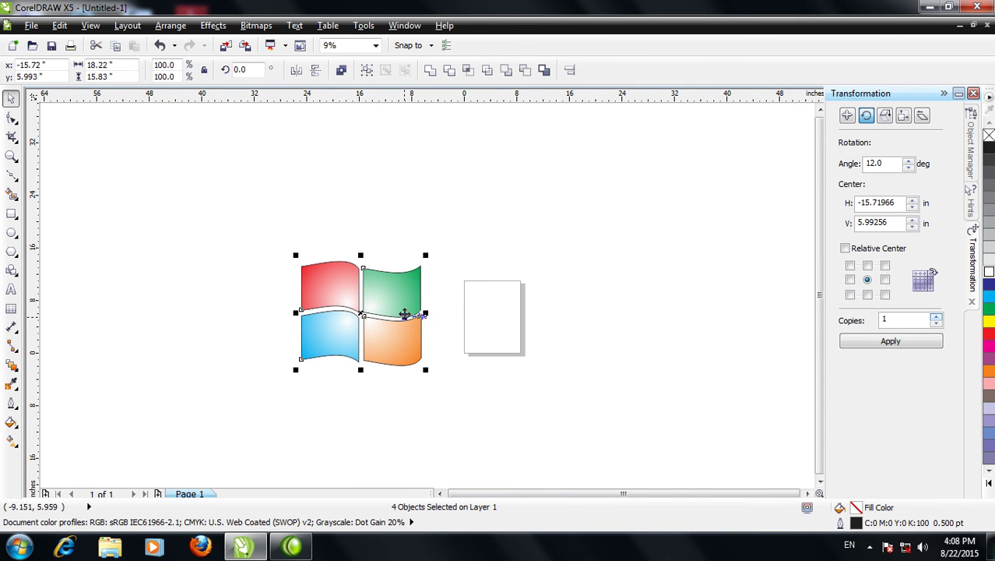
key("Up")
key("Right")
key("ctrl+z")
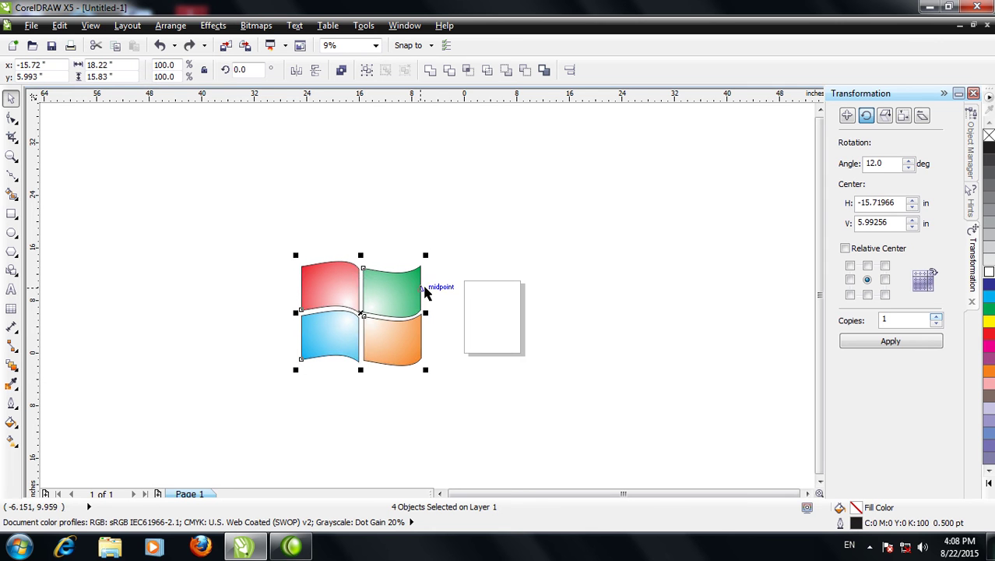
key("ctrl+g")
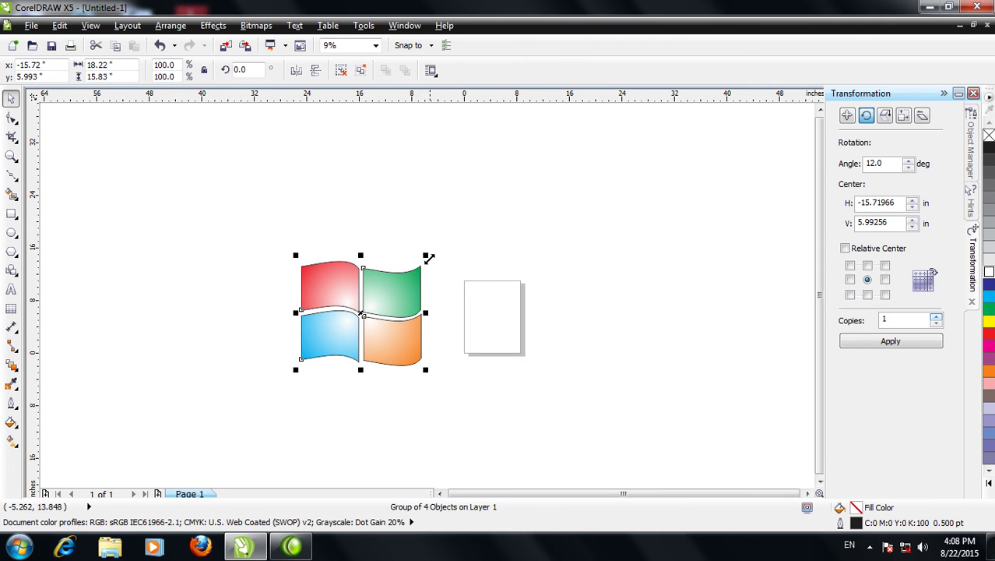
Step: Scale the grouped logo down to about 12.35 by 10.79 inches and move it just above the page
left_click_drag(426, 255, 406, 260)
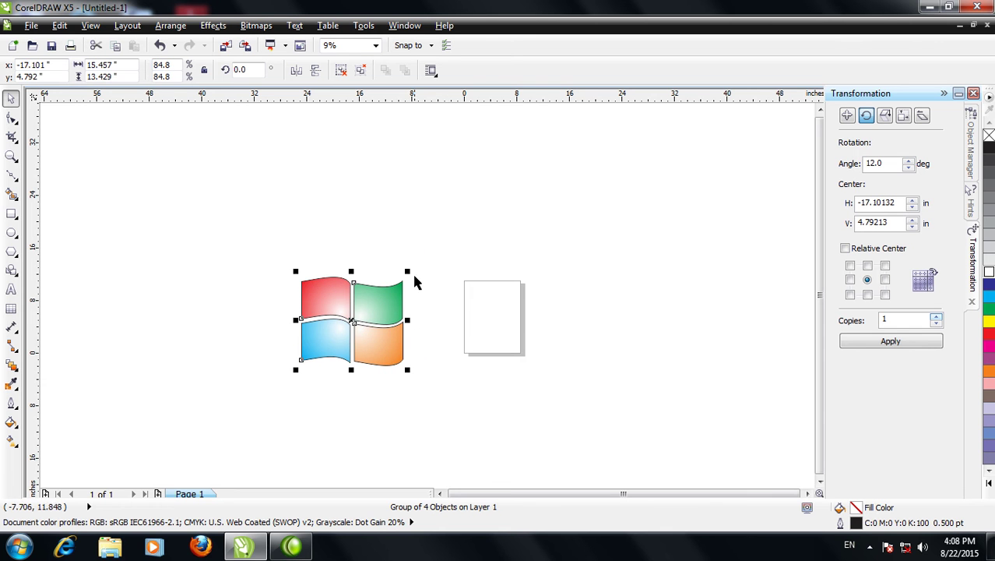
left_click_drag(408, 319, 506, 225)
left_click_drag(476, 187, 538, 202)
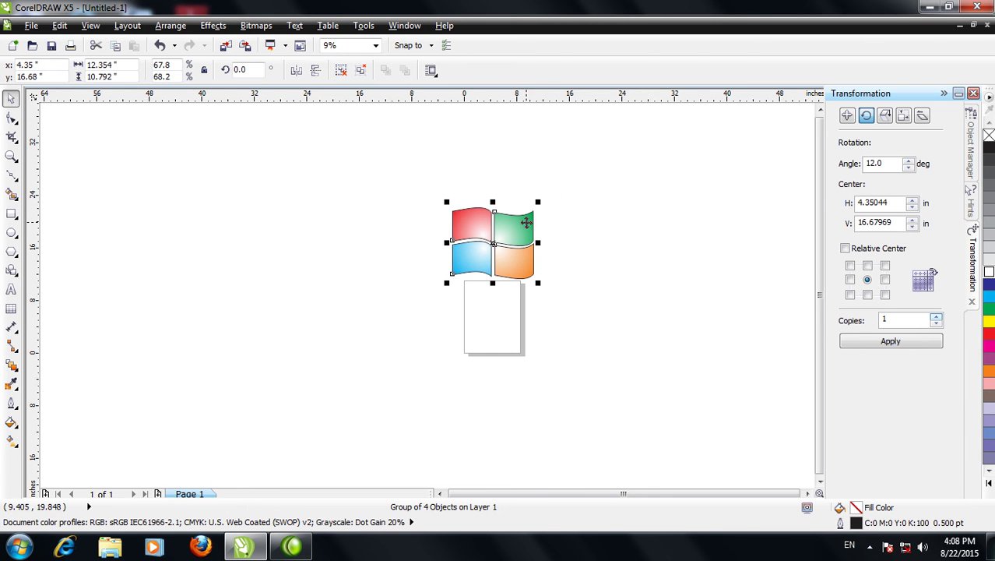
Step: Remove the outline from the grouped logo and move it down over the page
right_click(989, 136)
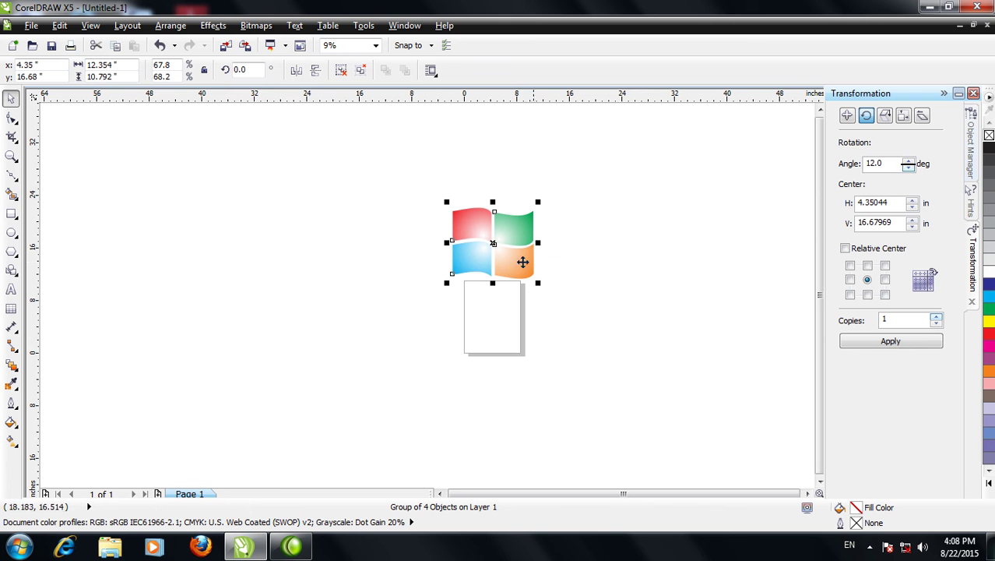
left_click_drag(511, 227, 506, 290)
scroll(506, 290, "up", 2)
scroll(507, 290, "down", 1)
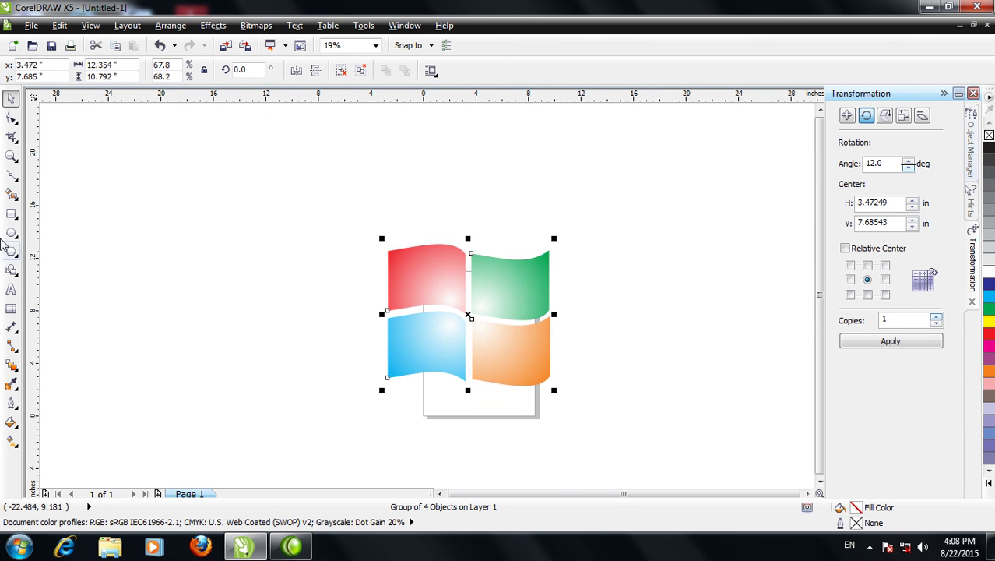
Step: Draw a background rectangle about 32.7 by 26.5 inches around the logo
left_click(12, 213)
left_click(48, 214)
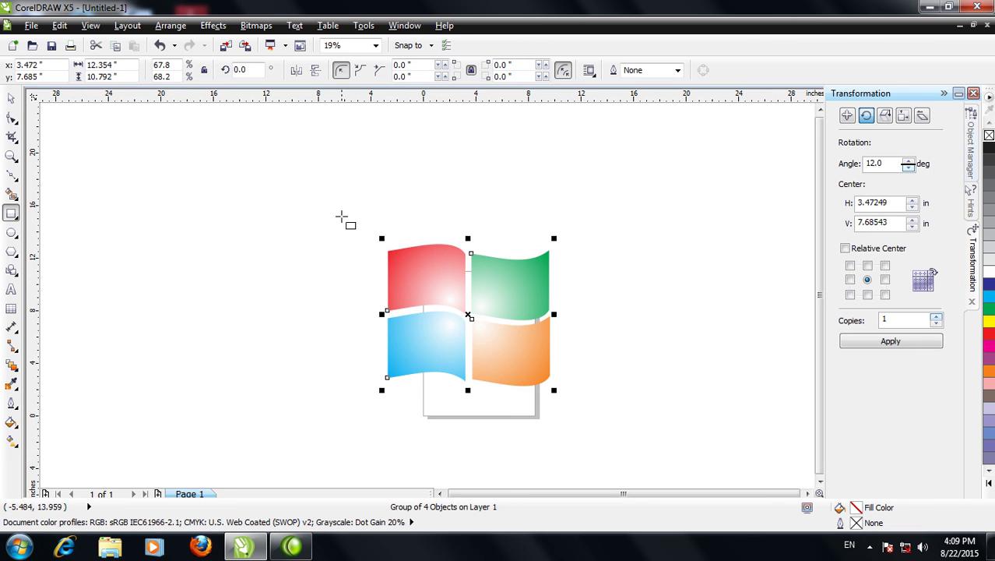
left_click_drag(253, 150, 683, 450)
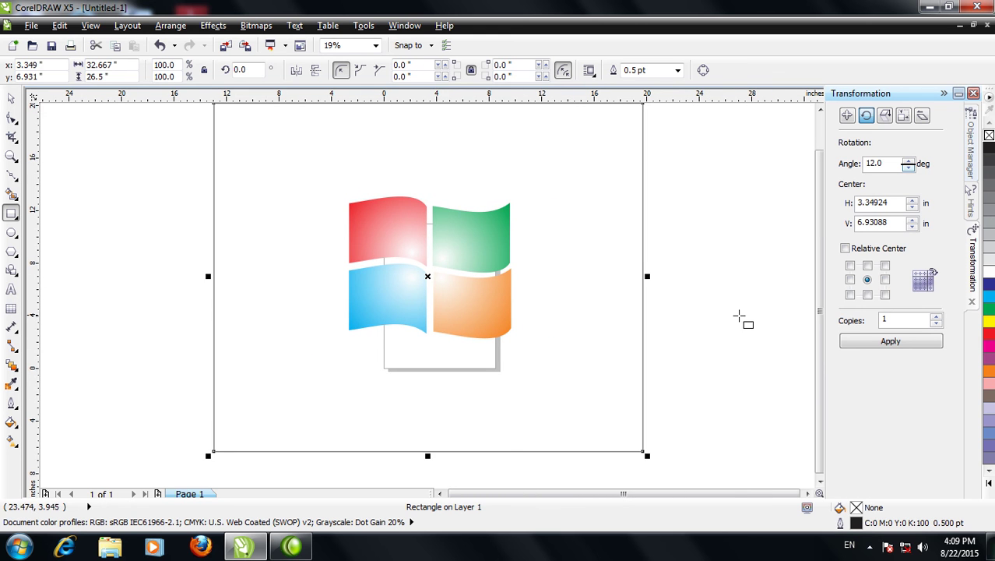
Step: Fill the background rectangle with a two-color radial fountain fill running from green to white
left_click(988, 310)
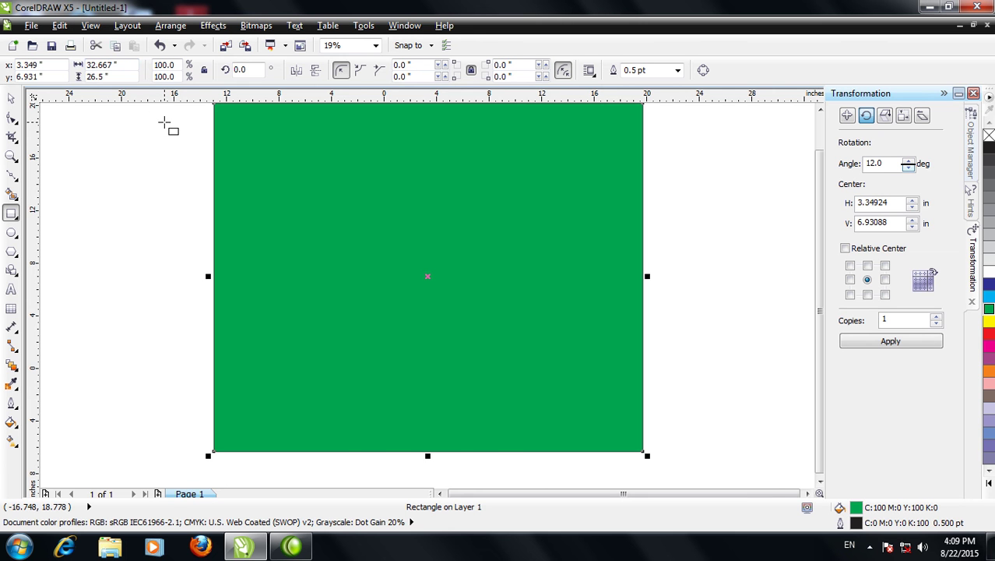
key("ctrl+z")
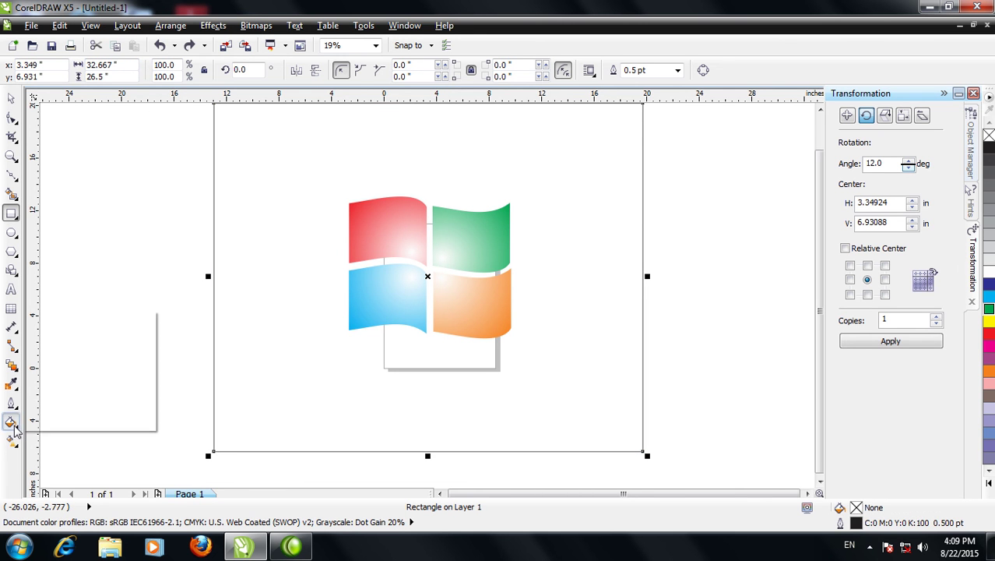
left_click(12, 423)
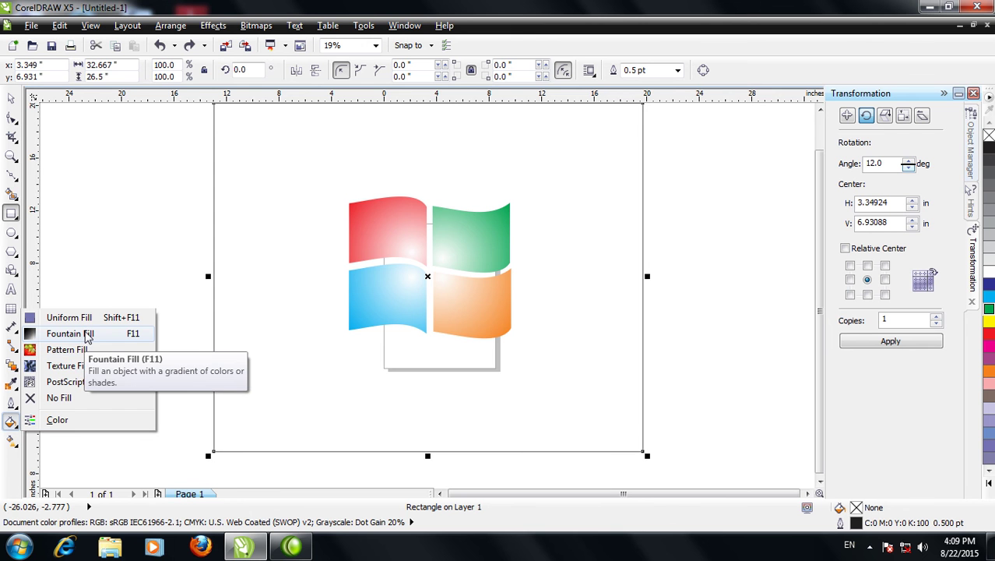
left_click(88, 336)
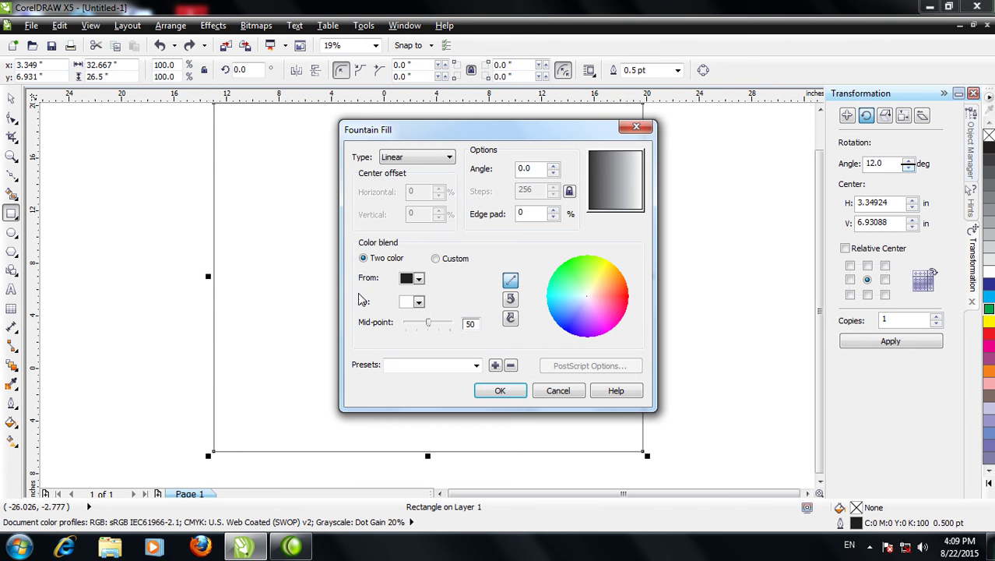
left_click(440, 159)
left_click(428, 180)
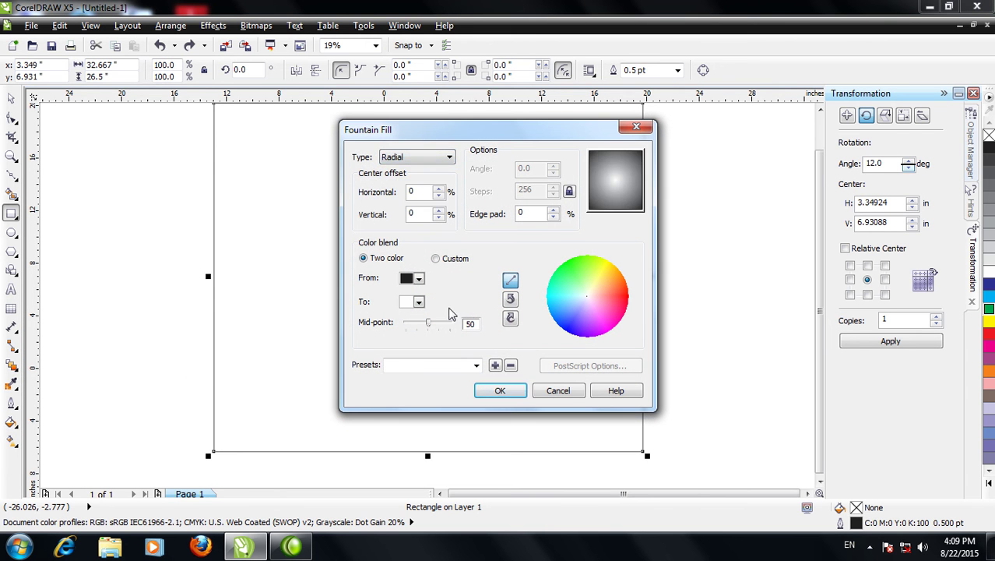
left_click(418, 278)
left_click(421, 317)
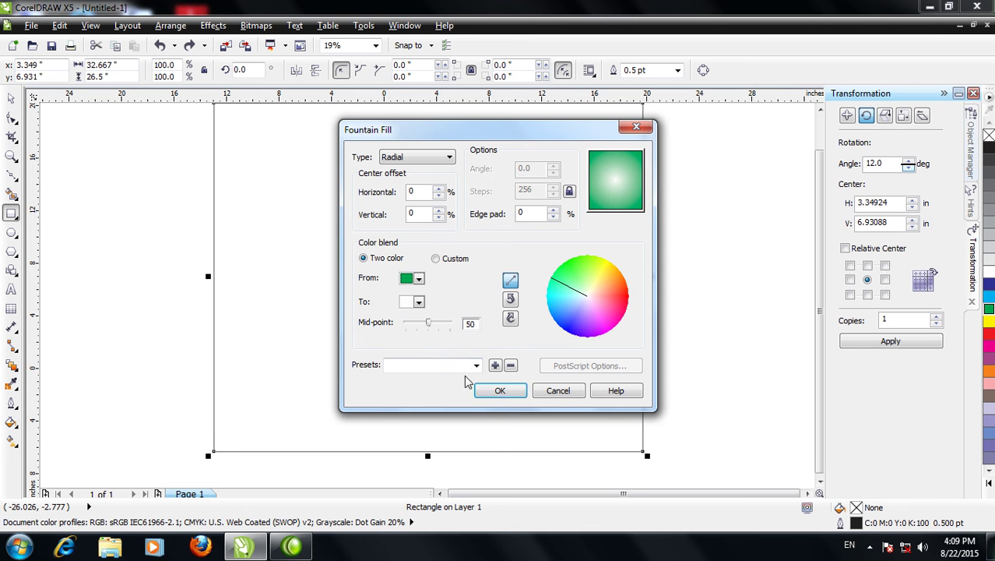
left_click(500, 391)
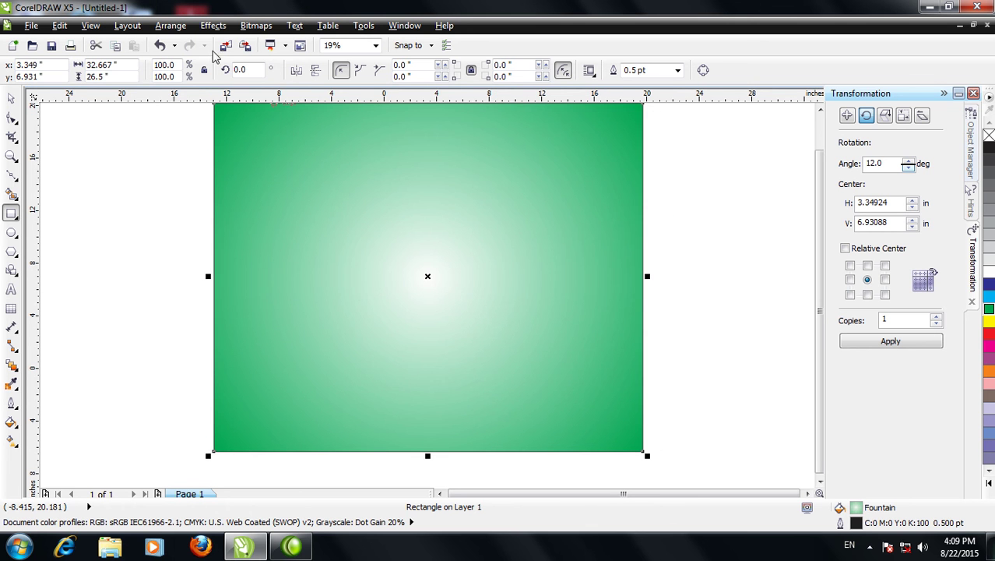
Step: Send the gradient-filled background rectangle to the back of the page, behind the logo
left_click(170, 25)
mouse_move(298, 97)
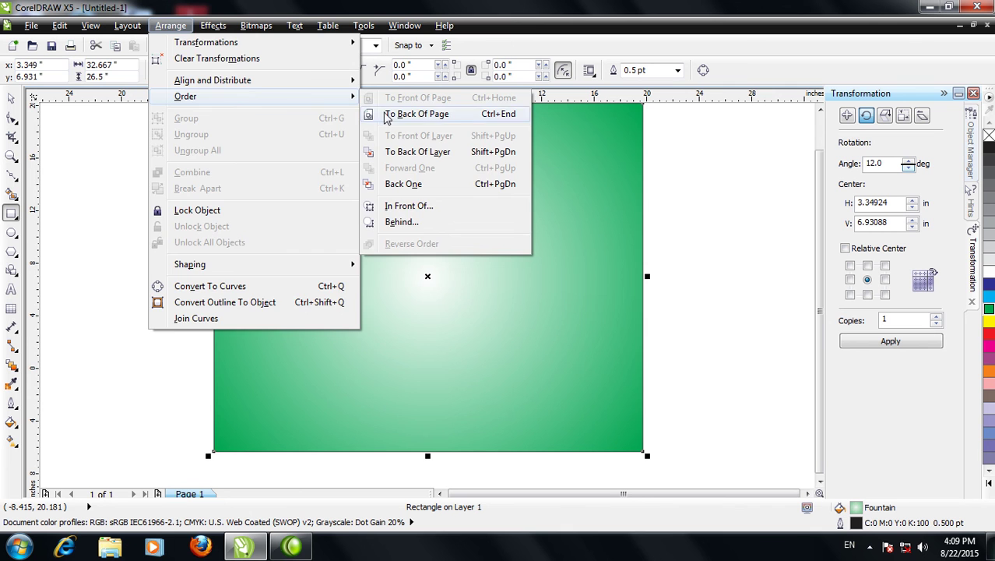
left_click(413, 114)
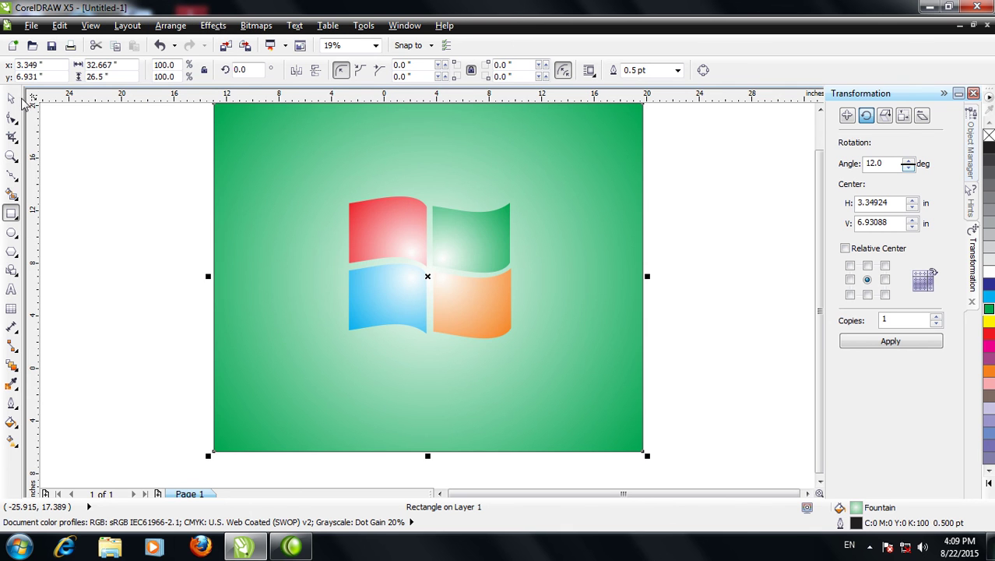
Step: Scale the grouped logo down to about 8.78 by 7.67 inches and move it slightly up on the background
left_click(11, 98)
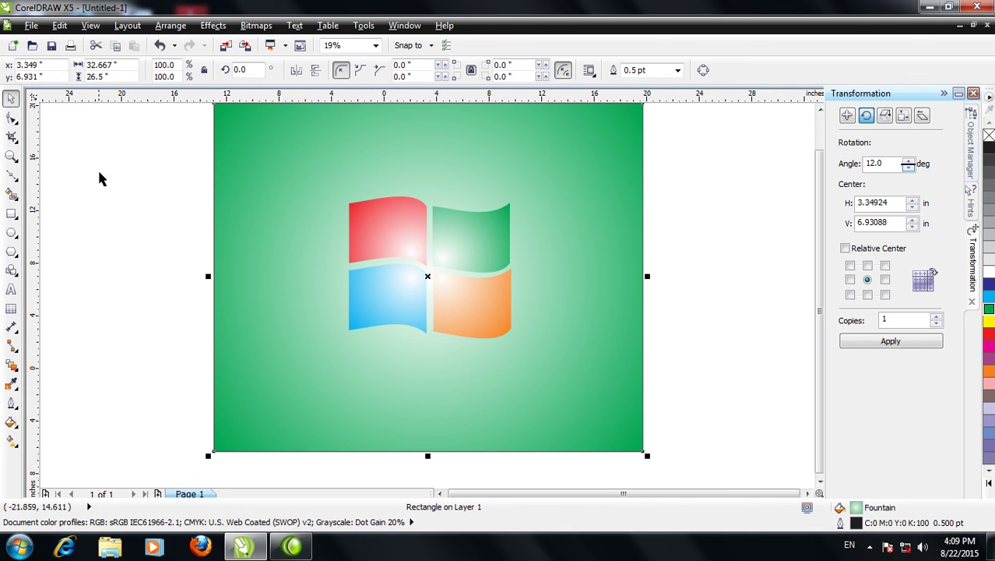
left_click(11, 290)
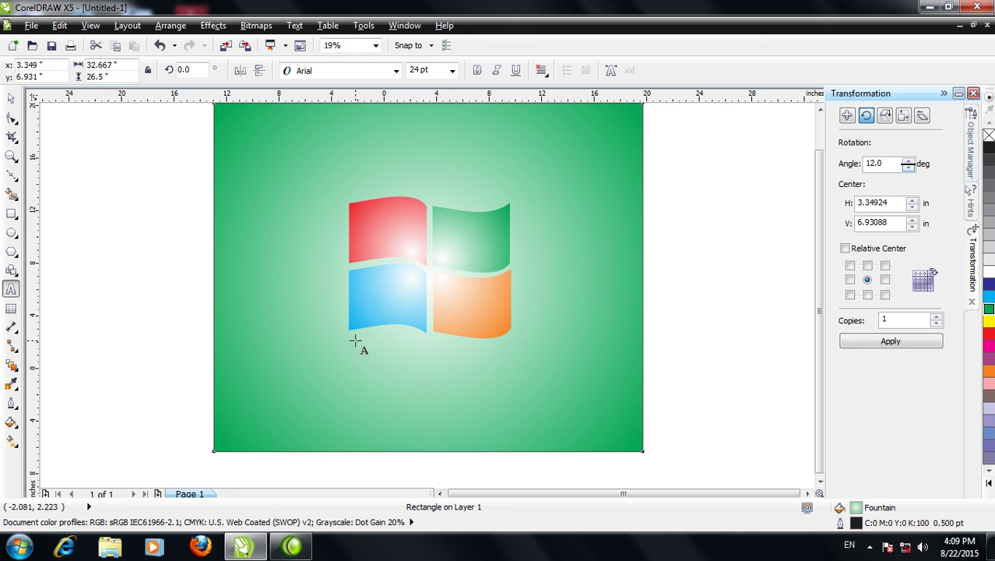
left_click(11, 98)
left_click(348, 226)
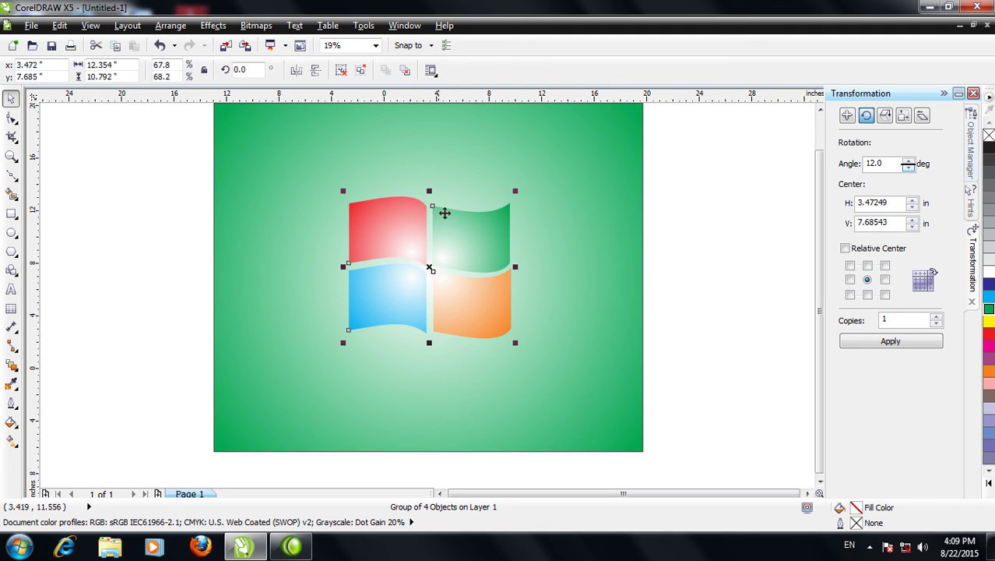
left_click_drag(516, 190, 465, 219)
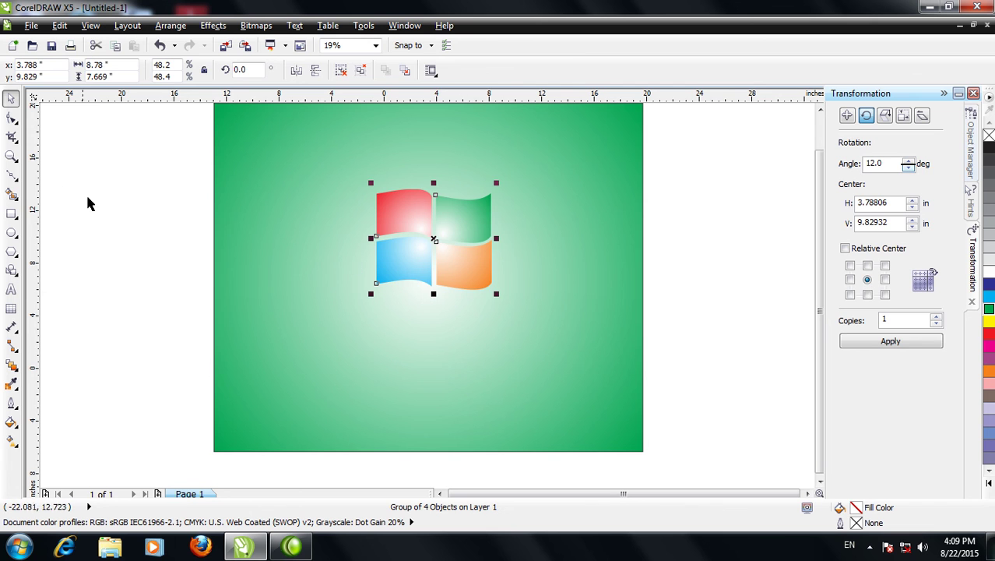
left_click(104, 166)
Step: Add the artistic text "Microsoft" in 36 pt Arial just below and left of the logo
left_click(11, 289)
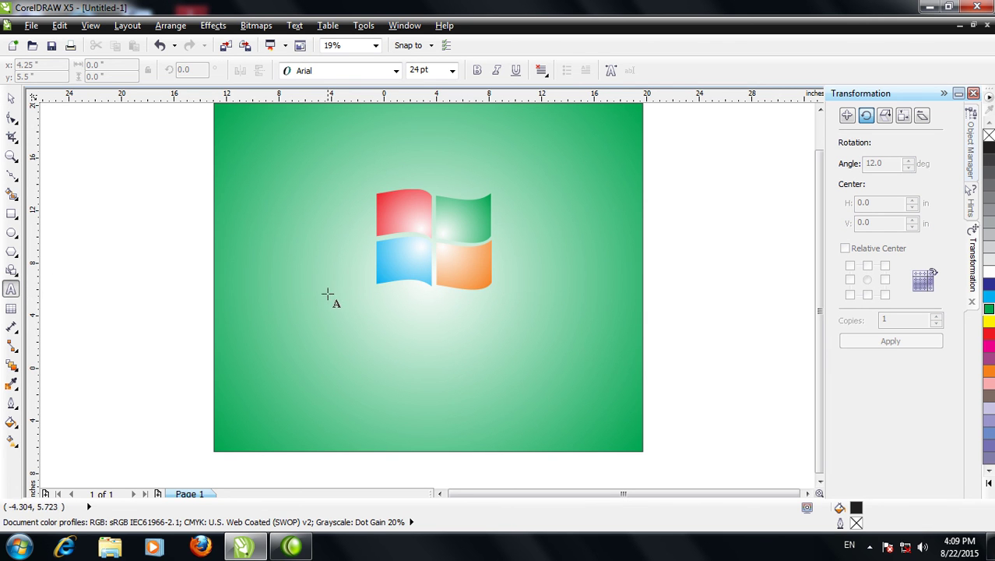
left_click(328, 292)
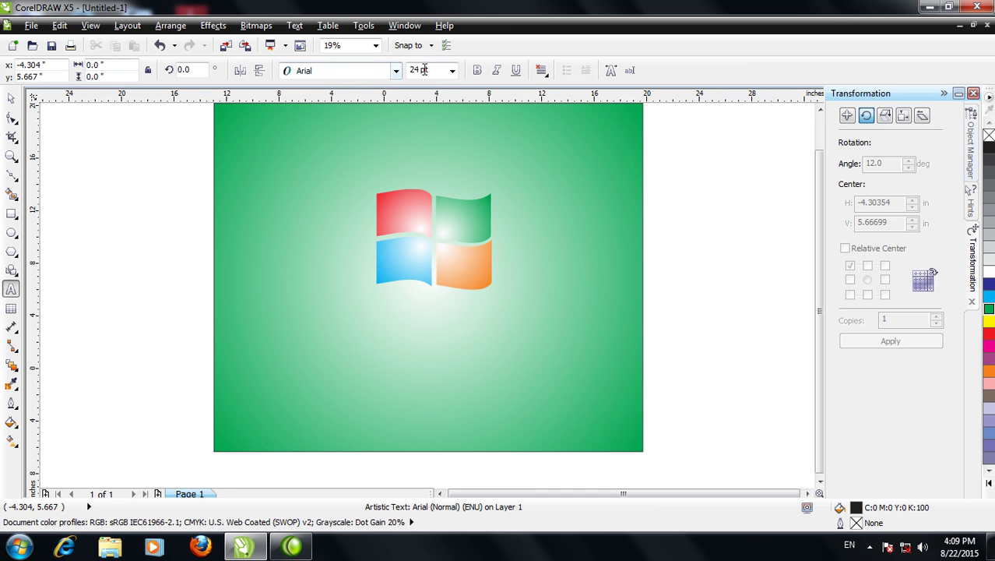
left_click(451, 70)
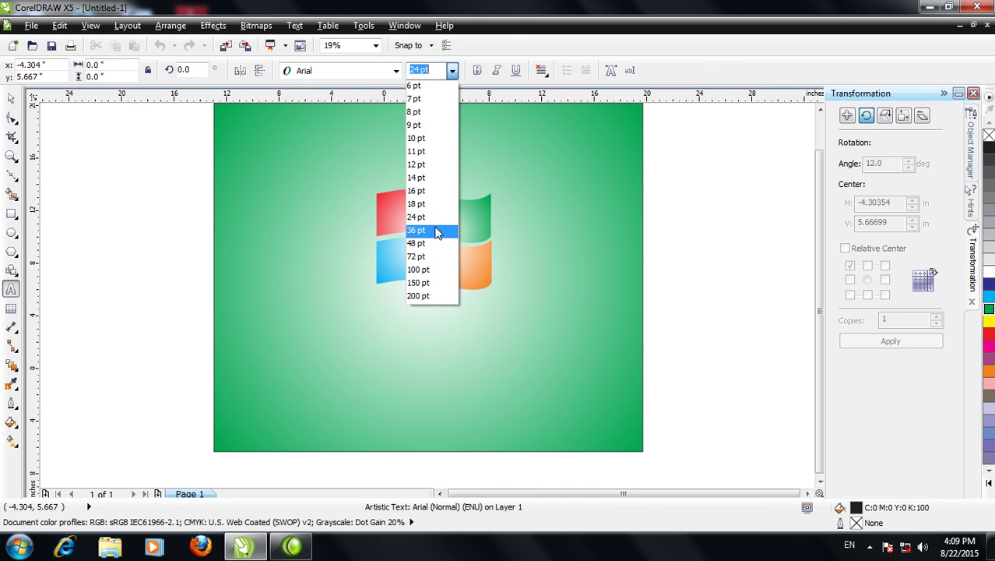
left_click(437, 230)
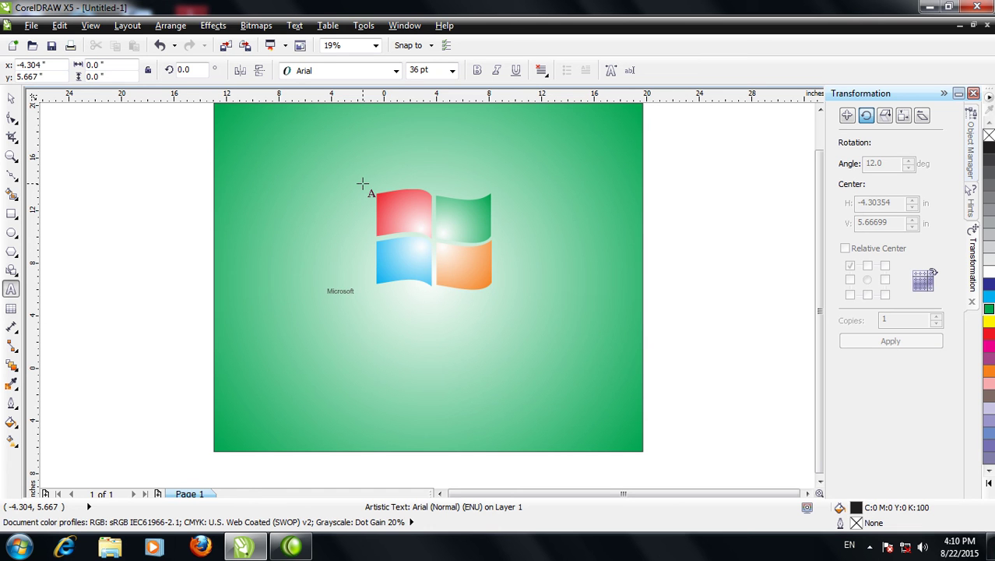
key("Escape")
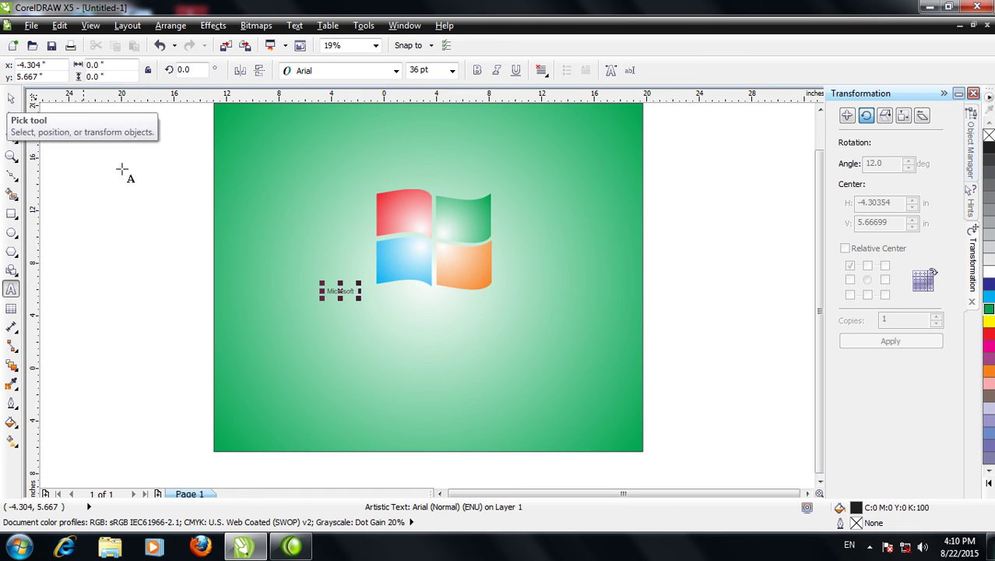
left_click(357, 283)
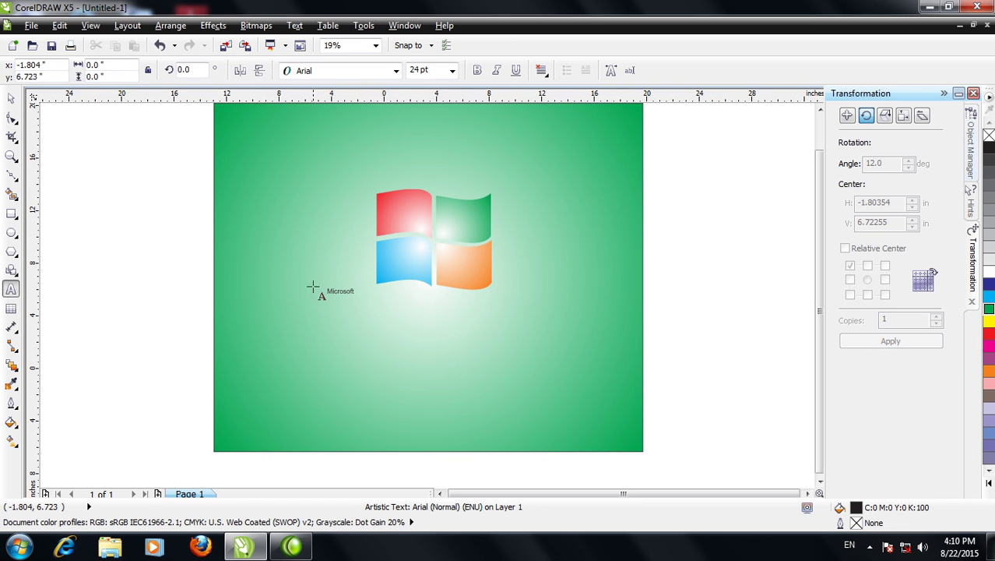
Step: Enlarge the "Microsoft" text proportionally until it reaches under the logo's blue pane
left_click(11, 98)
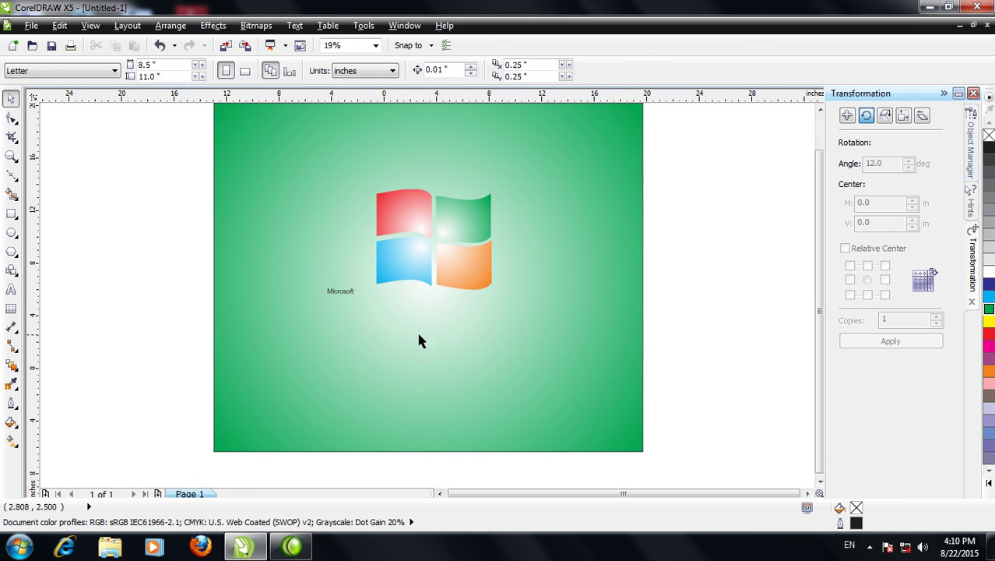
left_click(343, 293)
left_click_drag(359, 285, 408, 250)
left_click(376, 311)
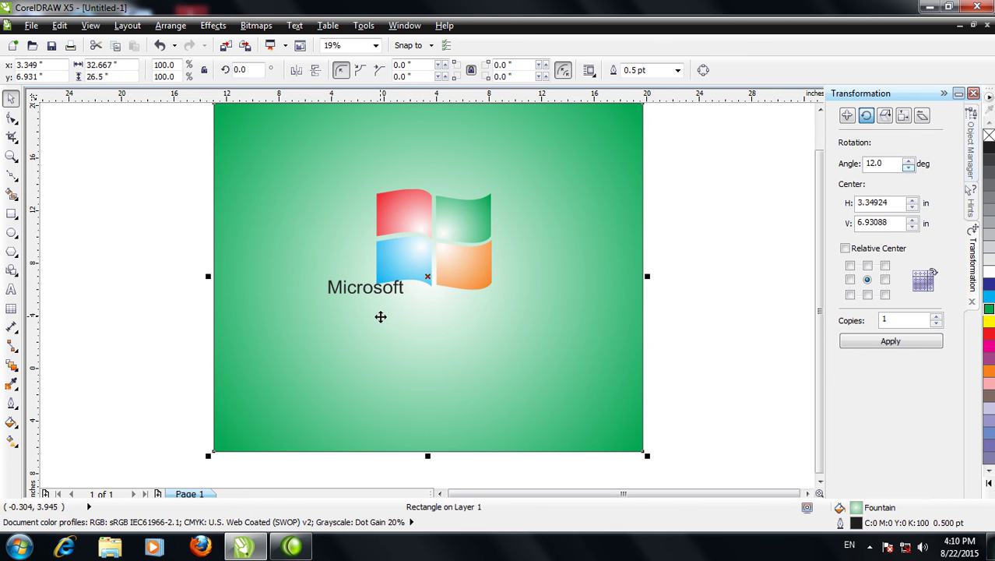
Step: Add the artistic text "Windows 7" in 72 pt Arial just below the "Microsoft" text
left_click(11, 289)
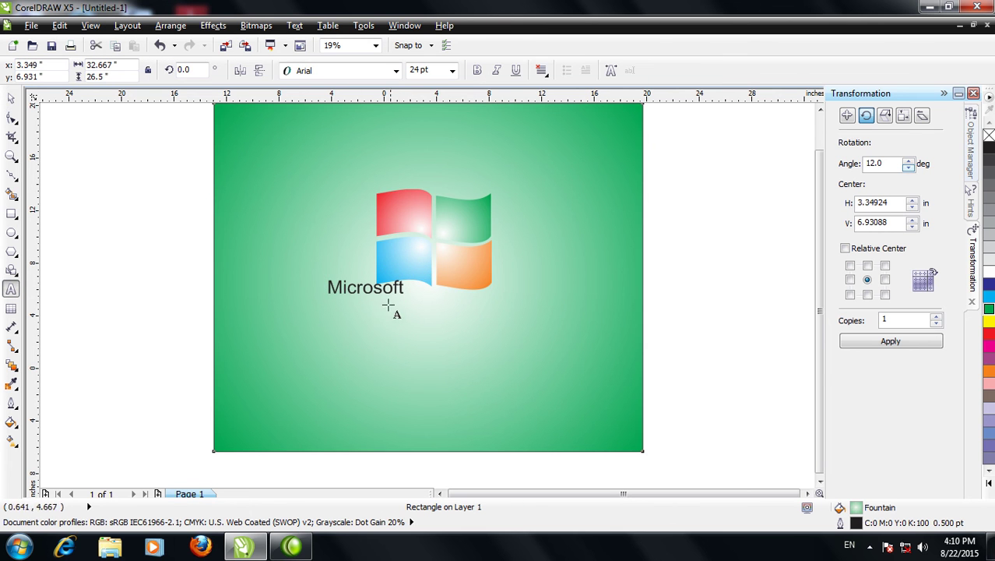
left_click(368, 302)
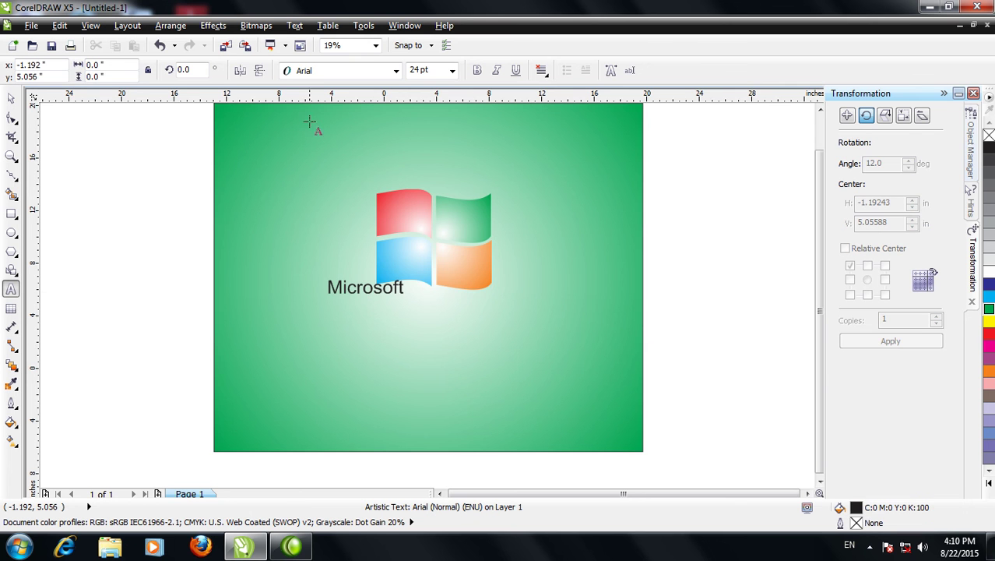
left_click(451, 70)
left_click(429, 257)
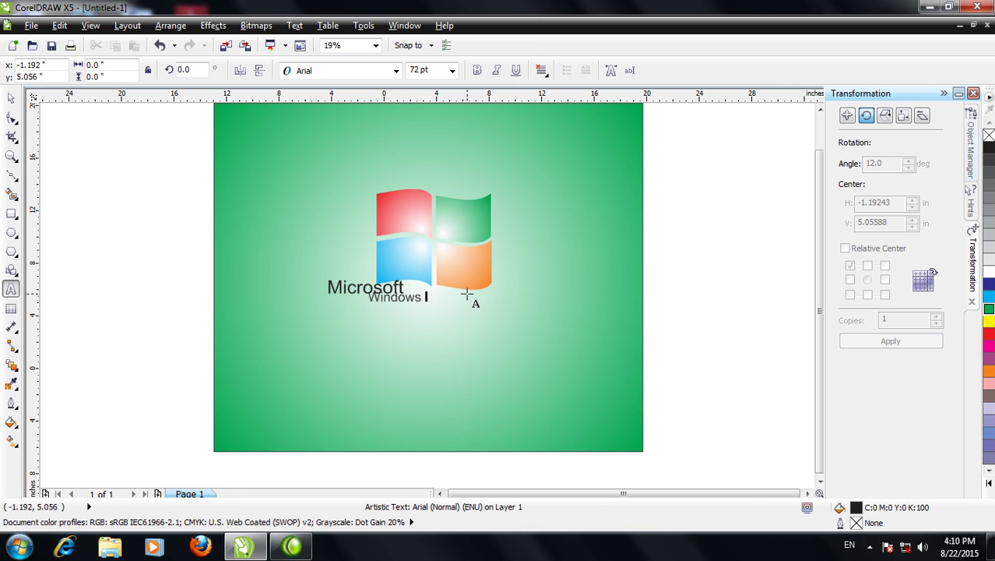
key("Escape")
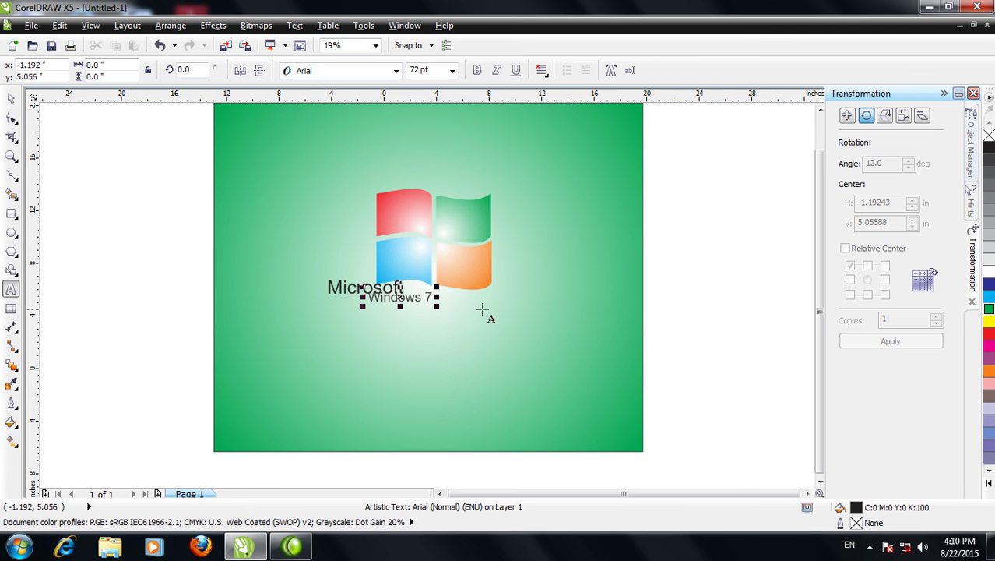
Step: Enlarge the "Windows 7" text to about 11.94 by 1.79 inches and shift it slightly right and down
left_click(11, 98)
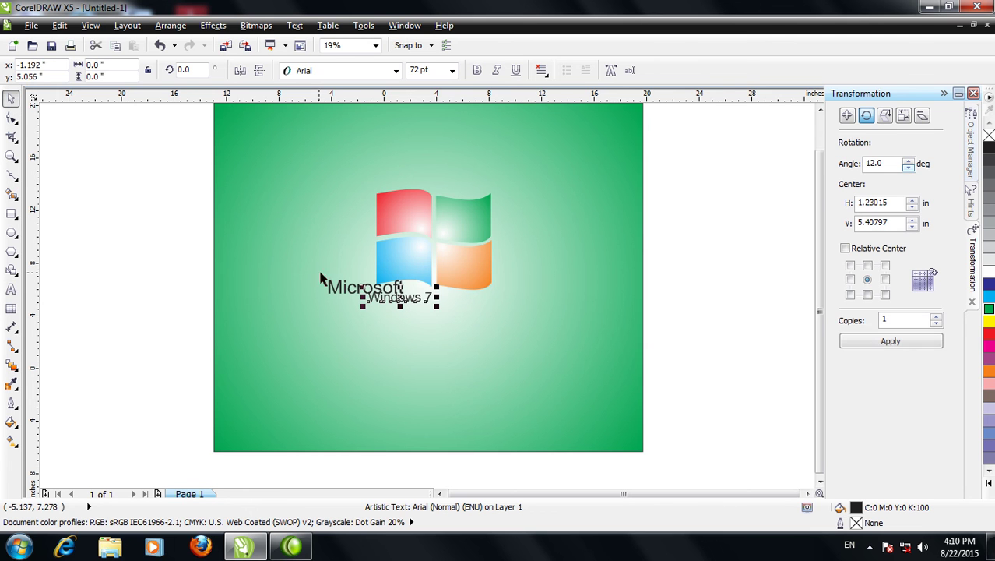
left_click_drag(438, 308, 519, 350)
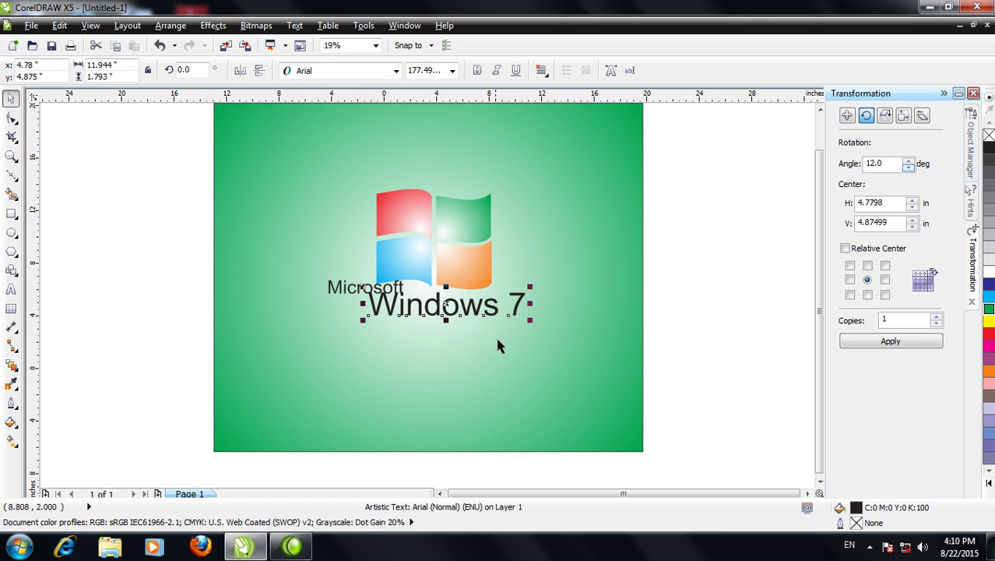
left_click_drag(449, 300, 460, 307)
left_click(551, 224)
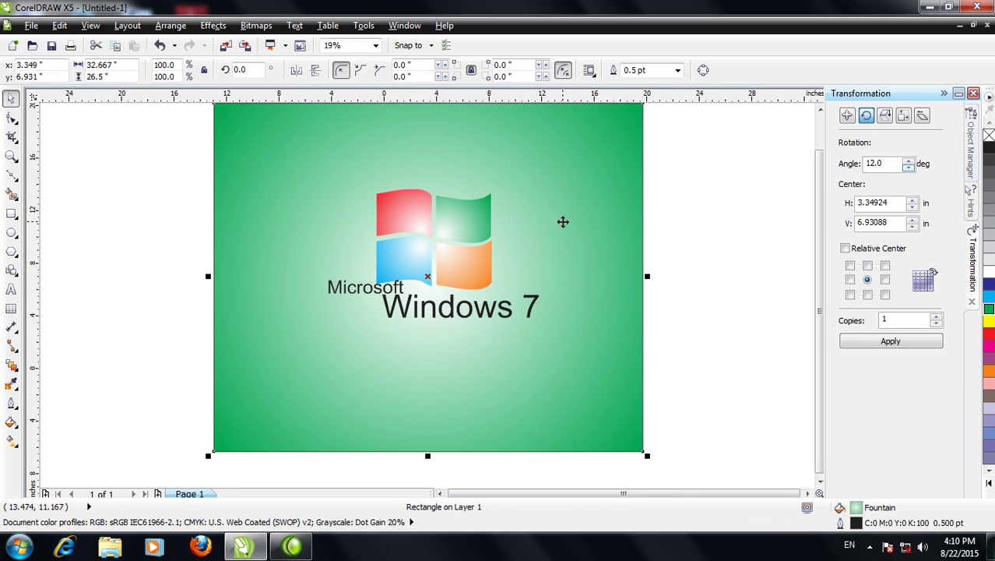